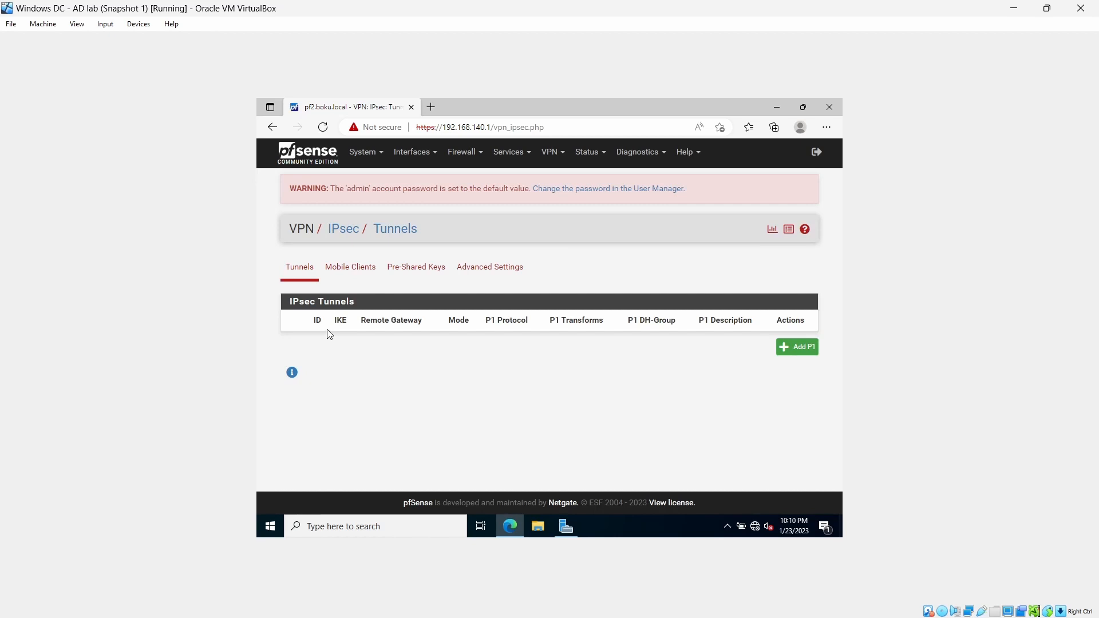
Add a new IPsec phase 1 entry with the description "Site to Site - Host Only"
click(813, 351)
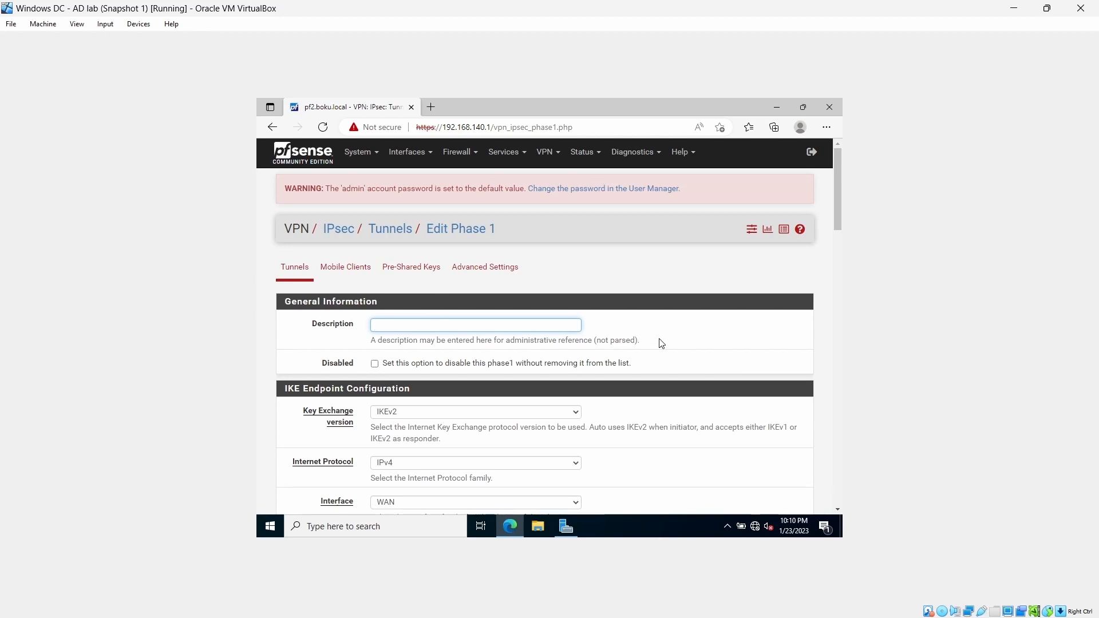
text(VPn)
key(BackSpace)
key(BackSpace)
key(BackSpace)
text(VPn)
key(BackSpace)
key(BackSpace)
key(BackSpace)
text(Site to Site)
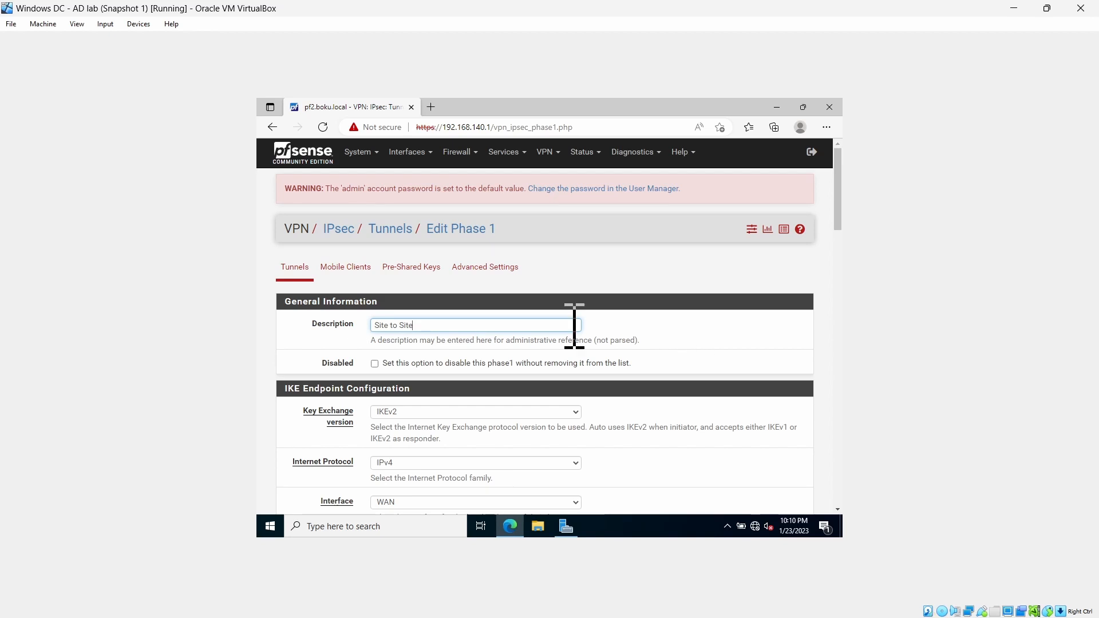
text( - Host ON)
Set the remote gateway of the phase 1 entry to 192.168.0.110
scroll(716, 381, down, 4)
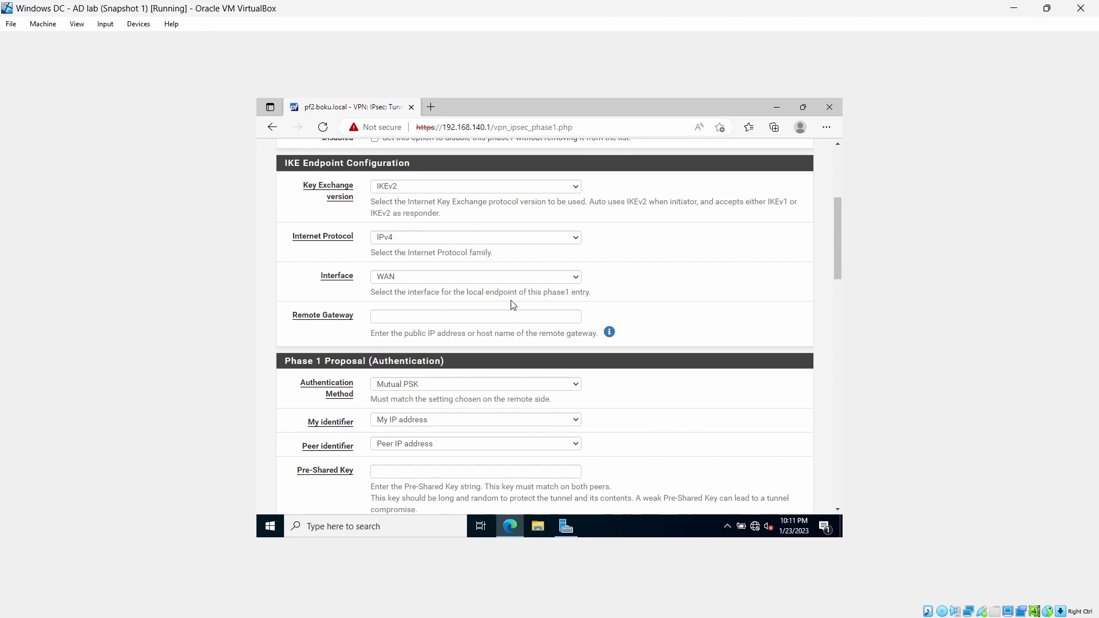
click(521, 317)
text(192.1,)
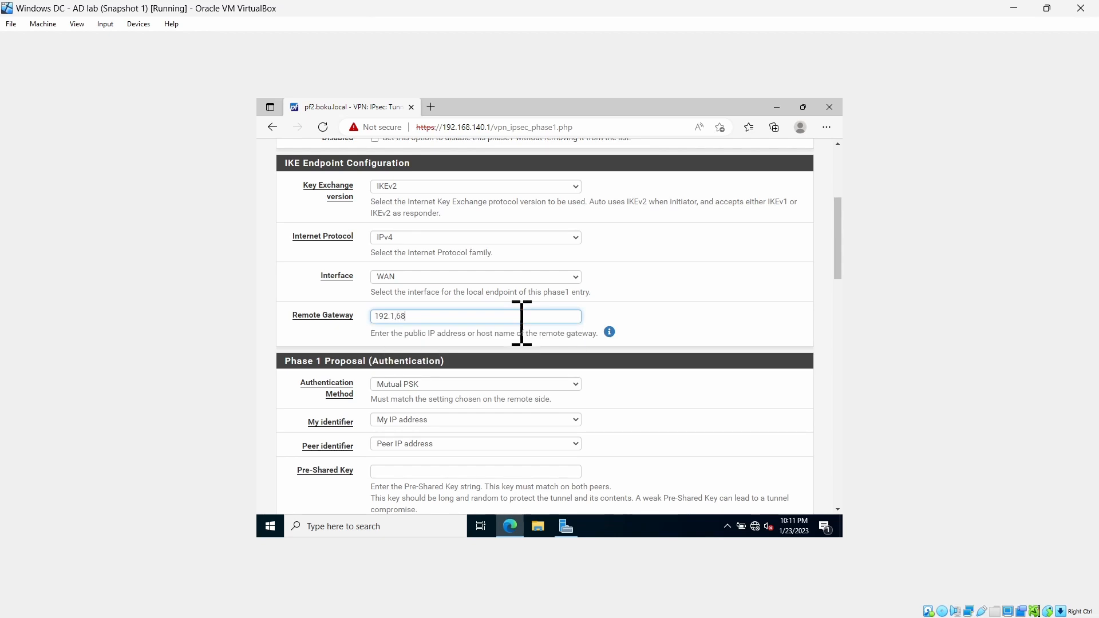
key(BackSpace)
text(68.0)
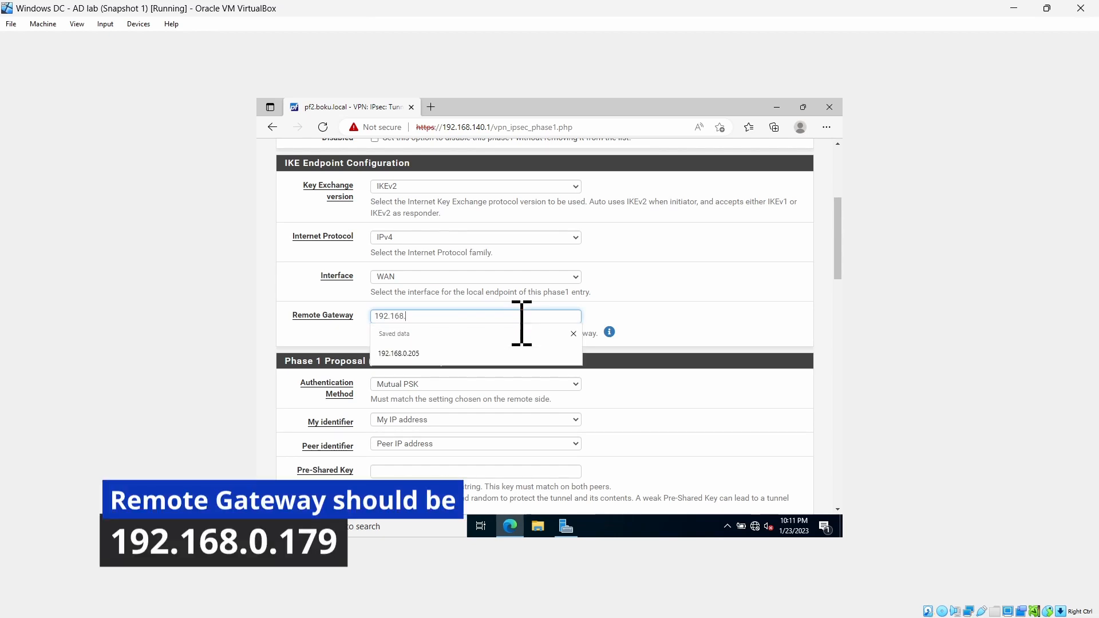
text(.110)
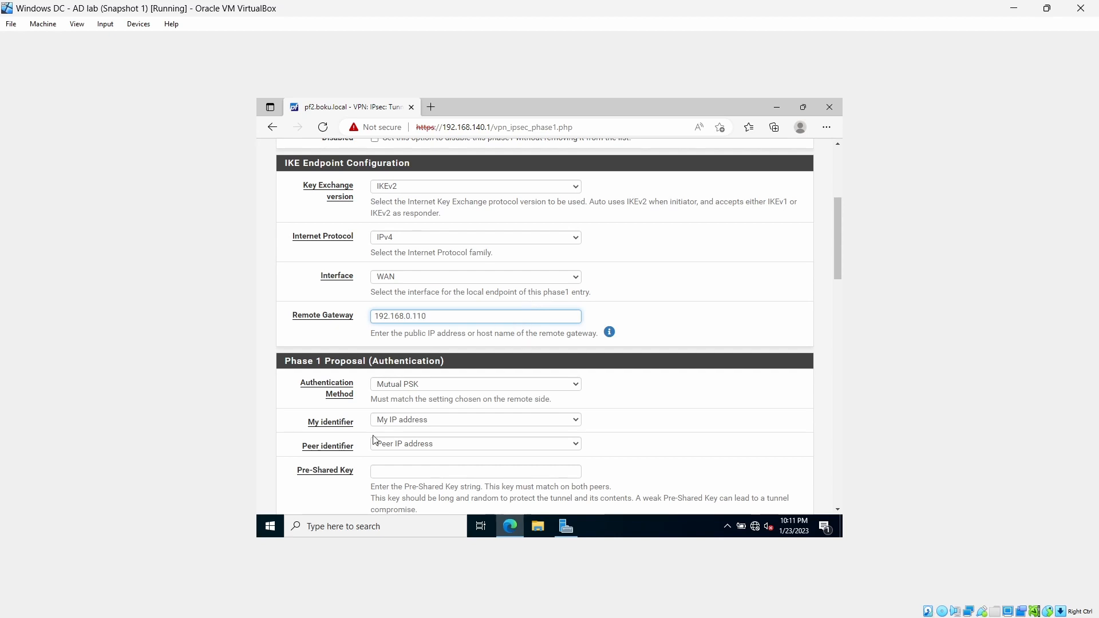
Generate a new pre-shared key for the phase 1 authentication proposal
scroll(286, 470, down, 2)
scroll(287, 469, down, 2)
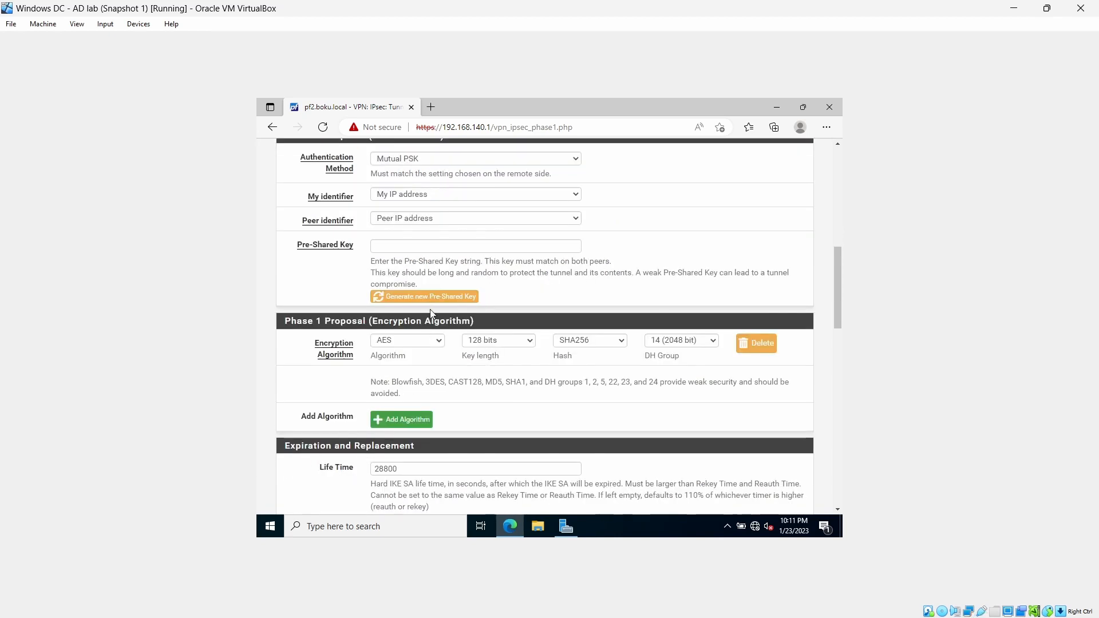
click(440, 297)
double_click(491, 249)
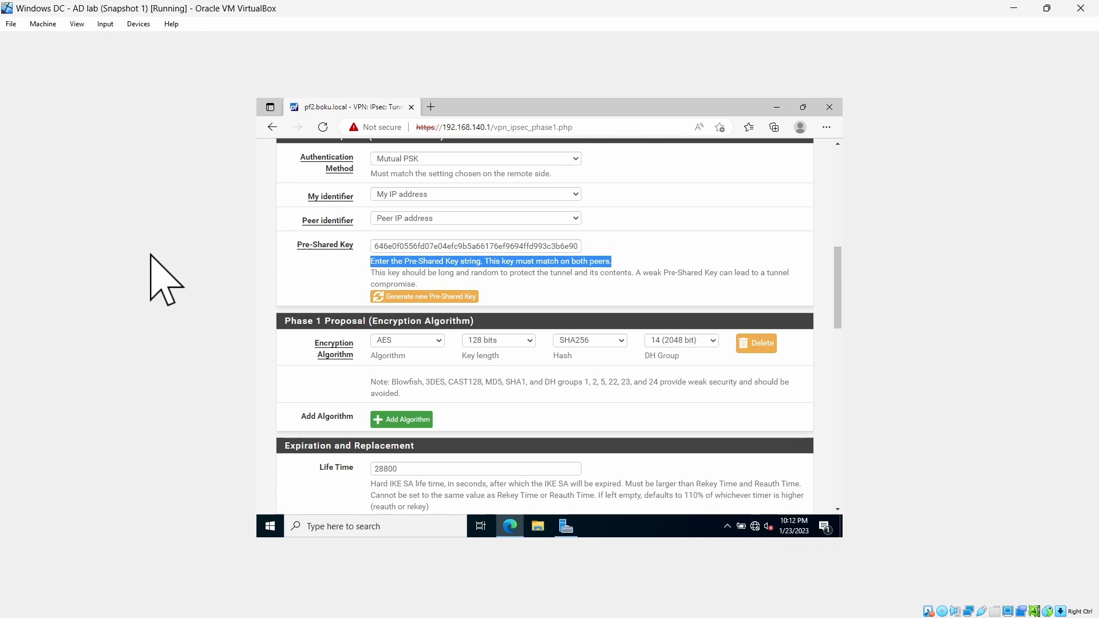
Save the phase 1 entry with its remaining expiration and advanced options left at their defaults
scroll(296, 427, down, 6)
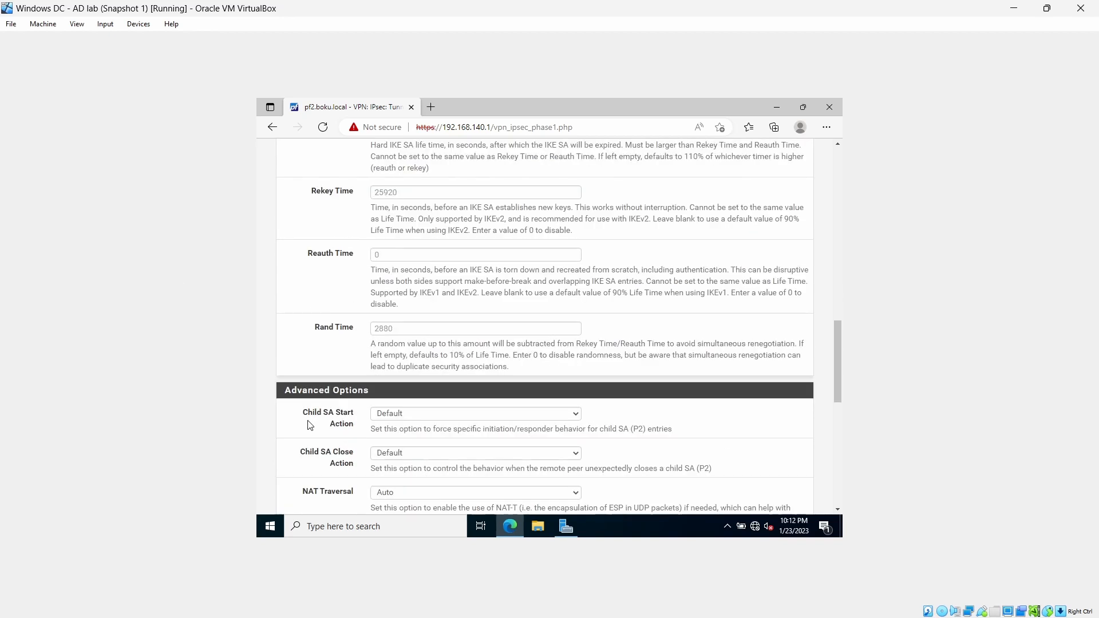
scroll(296, 434, down, 4)
scroll(296, 433, down, 5)
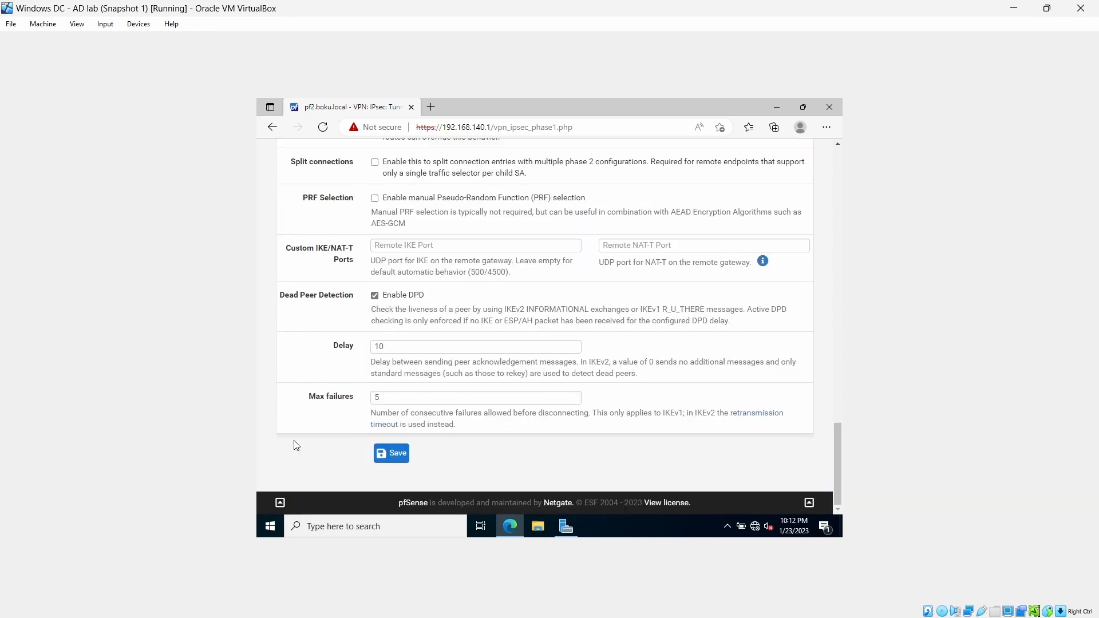
click(386, 456)
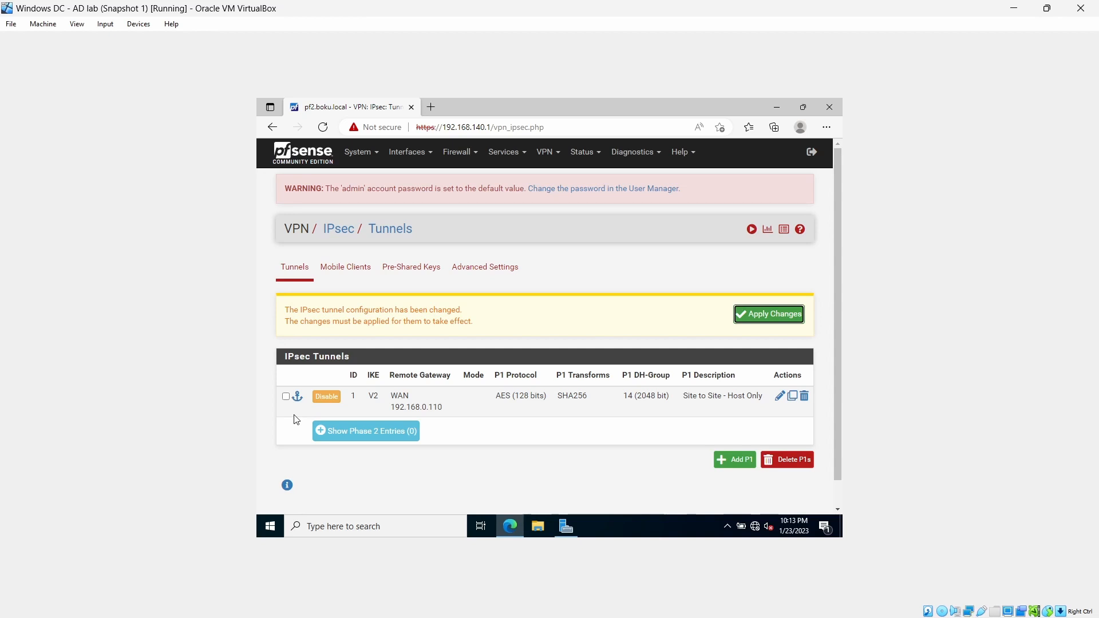
Add a phase 2 entry under the new tunnel with the description "Site to Site - Host Only"
click(355, 437)
scroll(343, 424, down, 1)
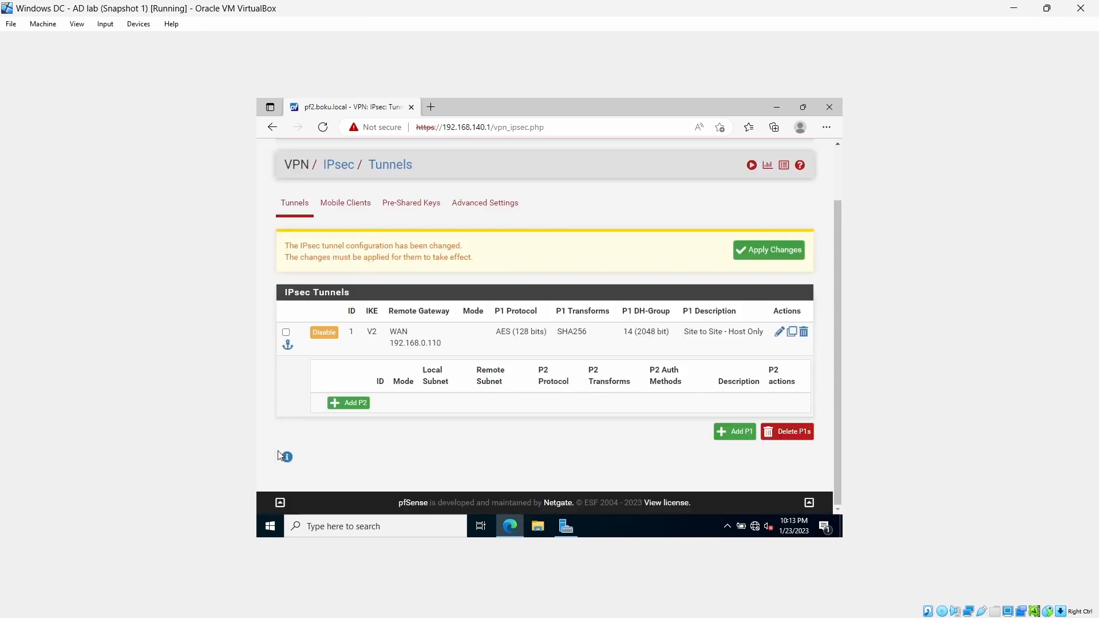
click(336, 407)
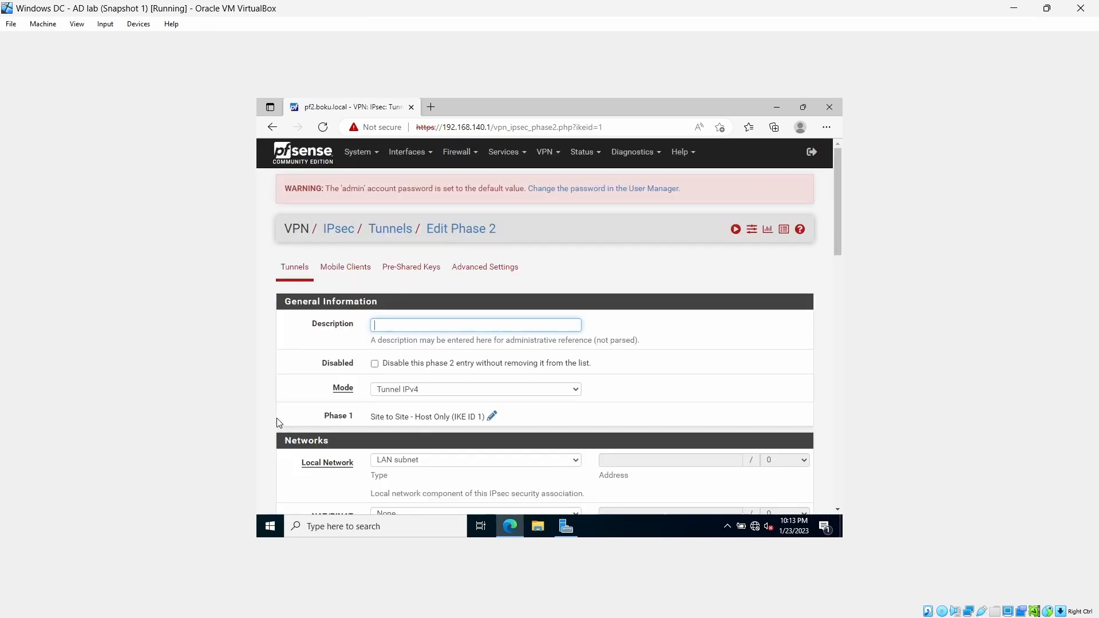
text(Site)
key(Down)
key(Down)
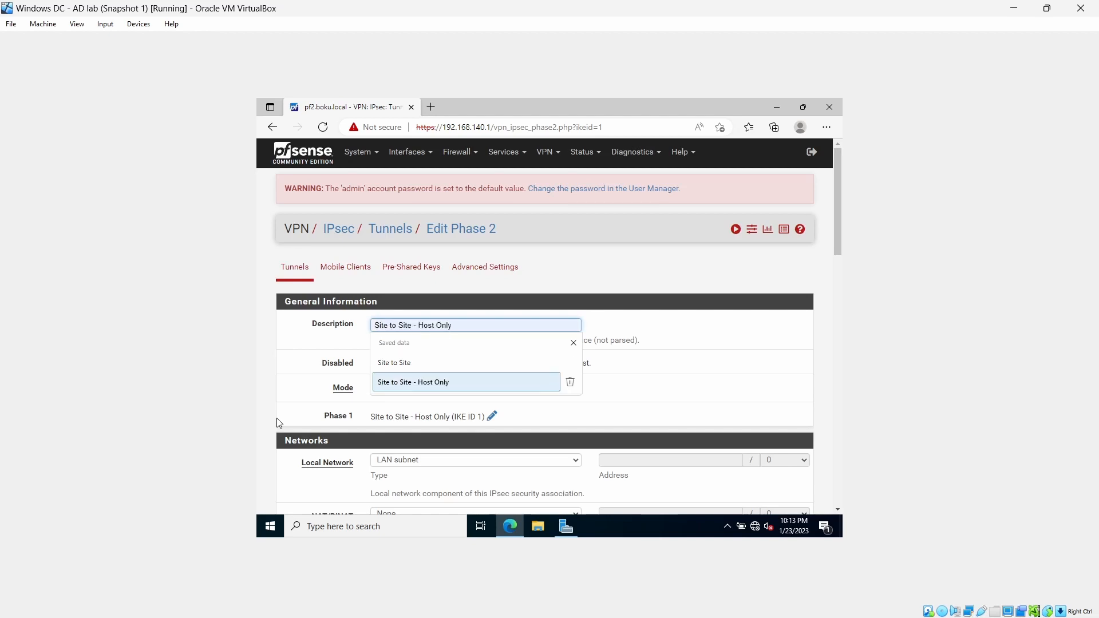
key(Return)
Set the remote network address of the phase 2 entry to 192.168.235.0
scroll(656, 390, down, 4)
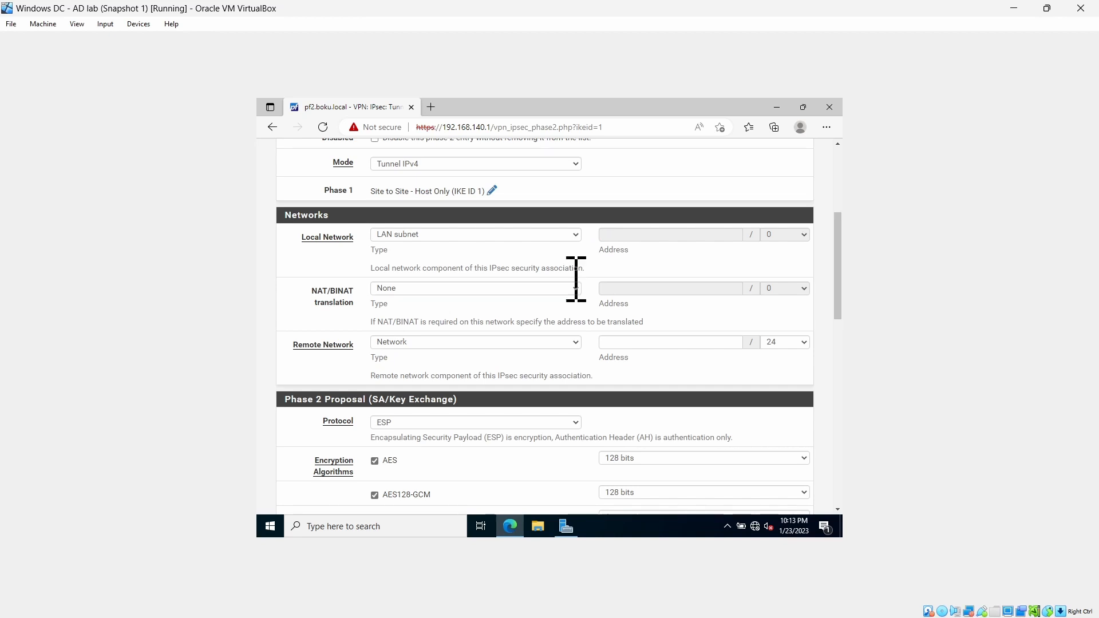
click(615, 342)
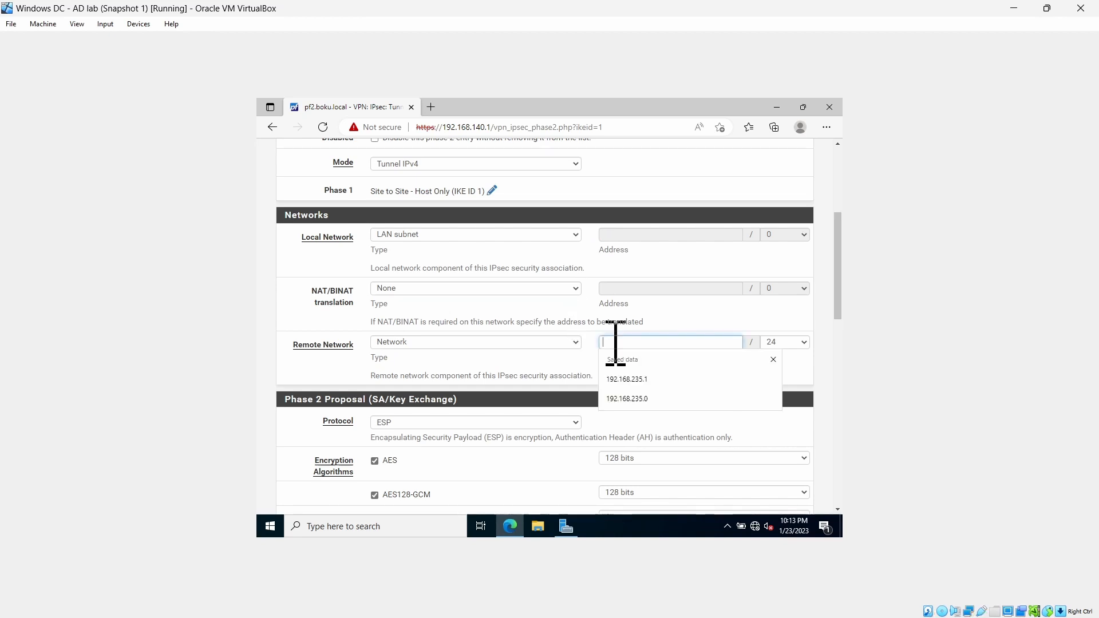
text(19)
text(2.168.235.0)
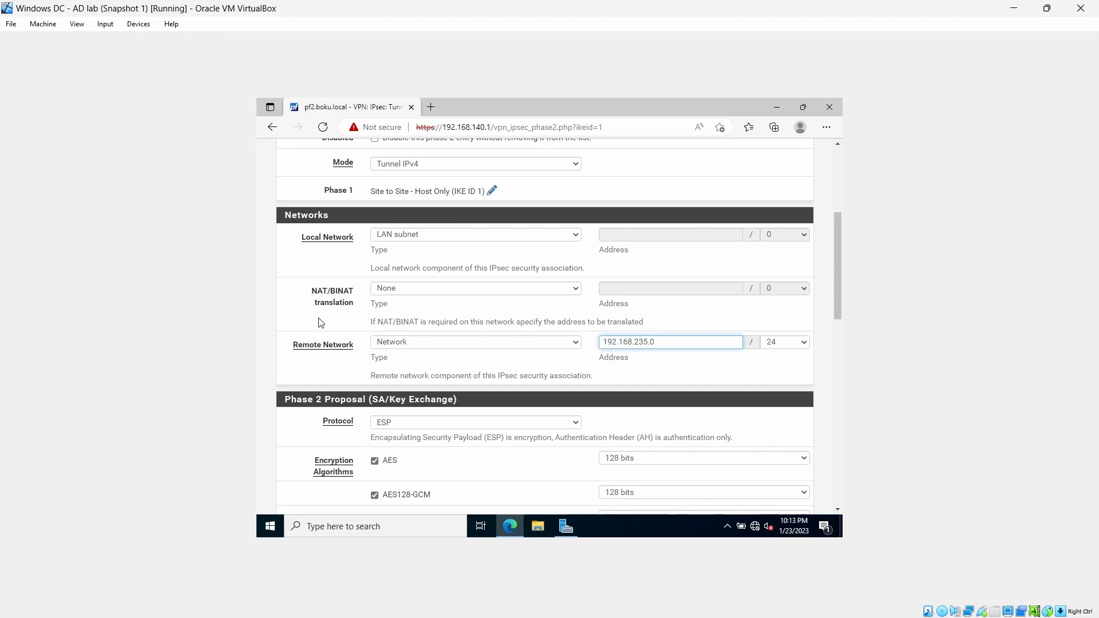
Set the AES encryption key length in the phase 2 proposal to 256 bits
scroll(527, 345, down, 4)
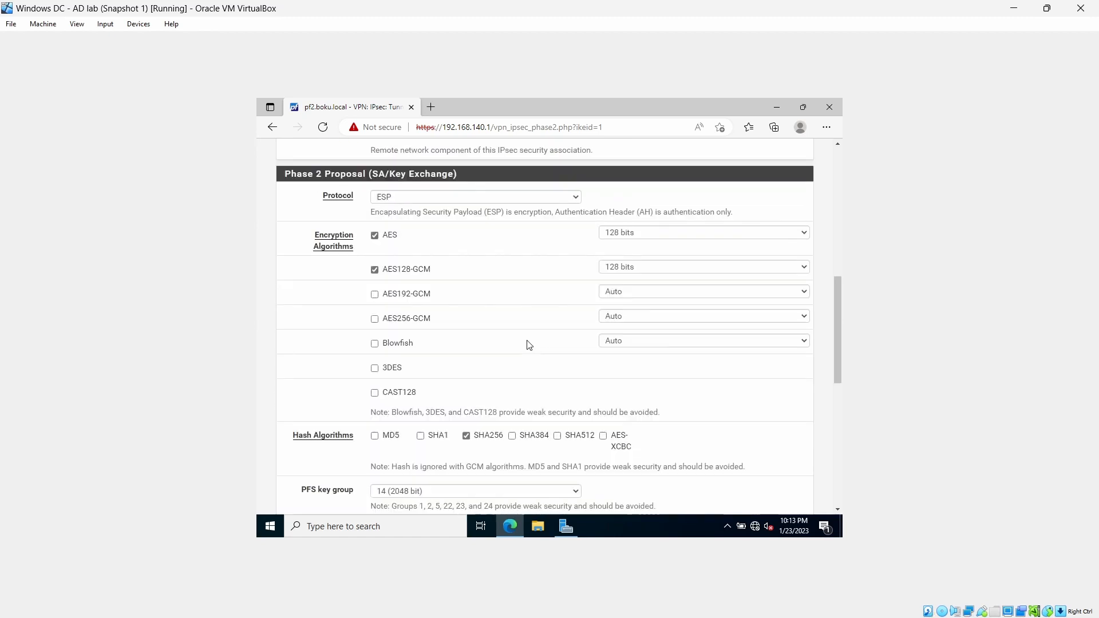
click(460, 202)
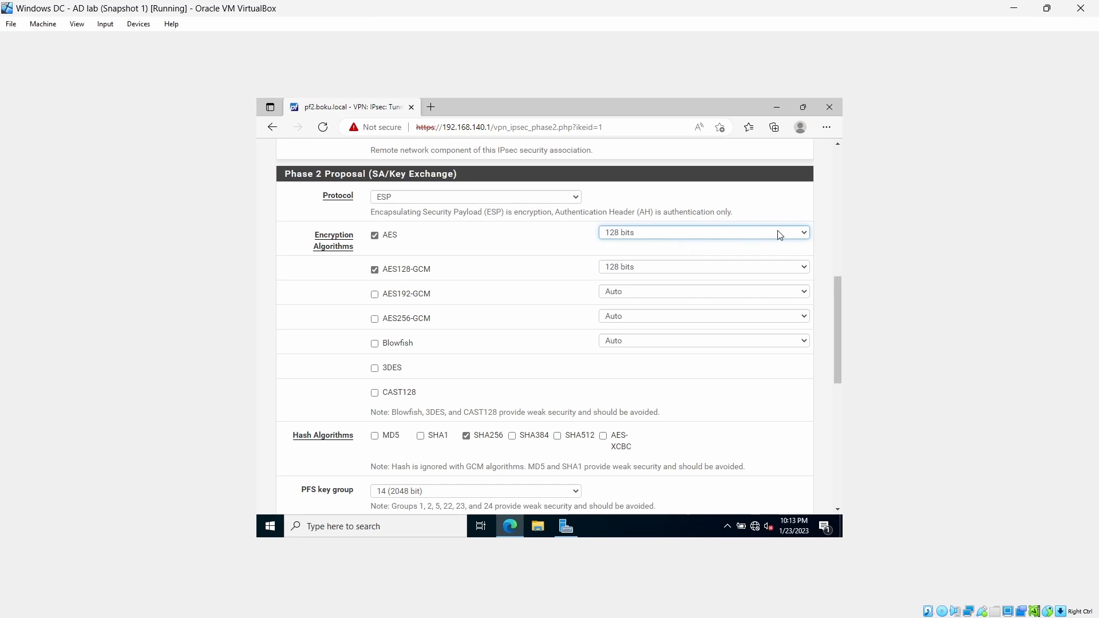
click(807, 235)
click(807, 235)
click(807, 236)
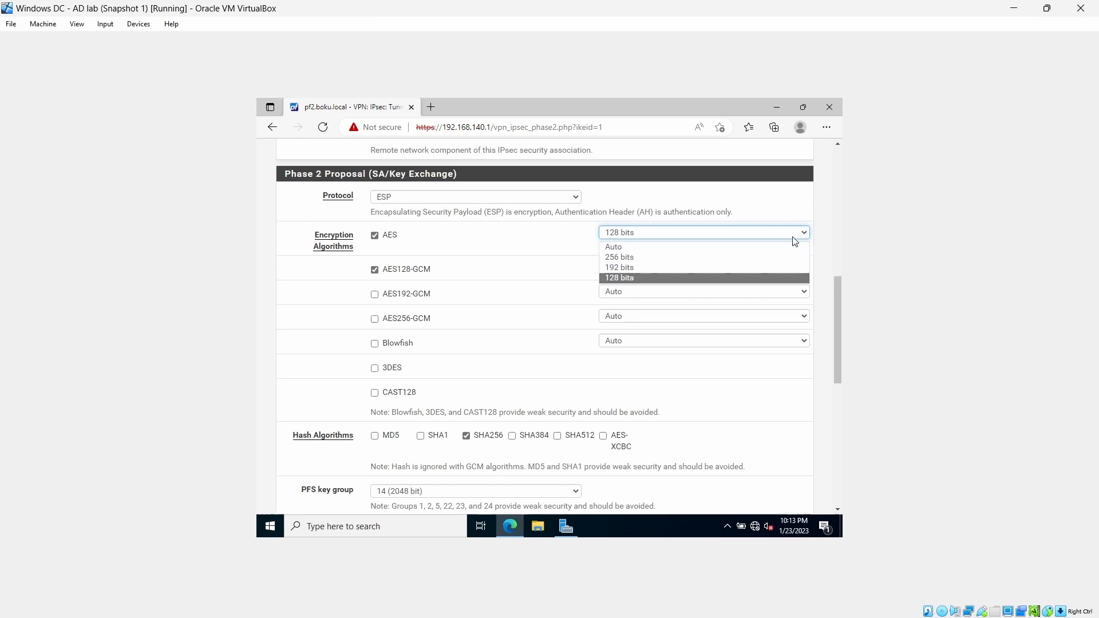
click(756, 258)
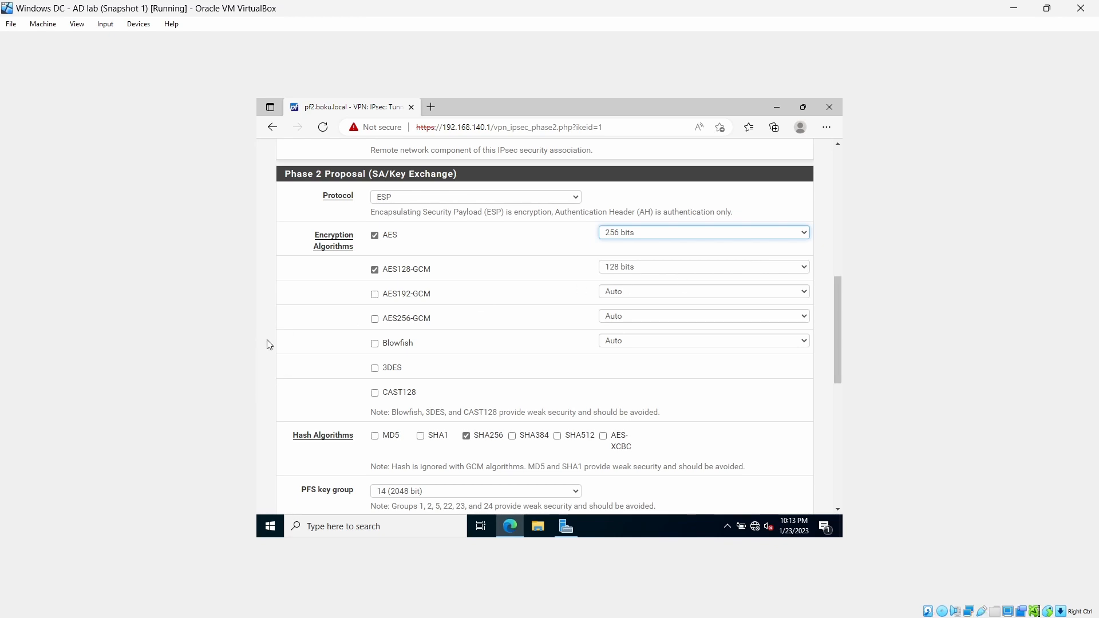
Set the PFS key group of the phase 2 proposal to 15 (3072 bit)
scroll(277, 349, down, 2)
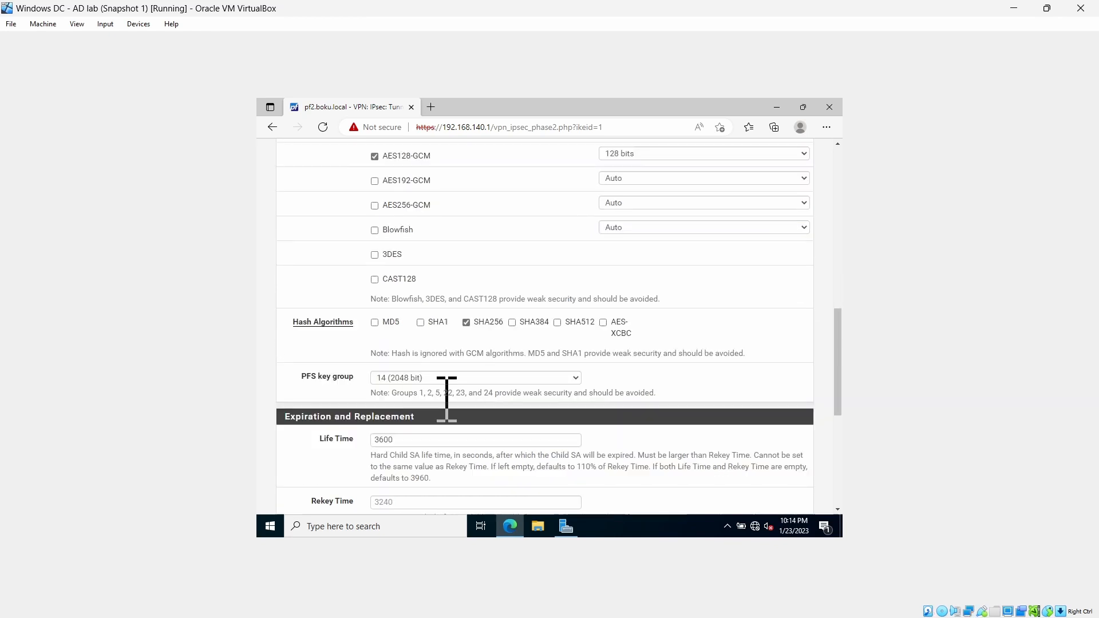
click(529, 377)
click(452, 218)
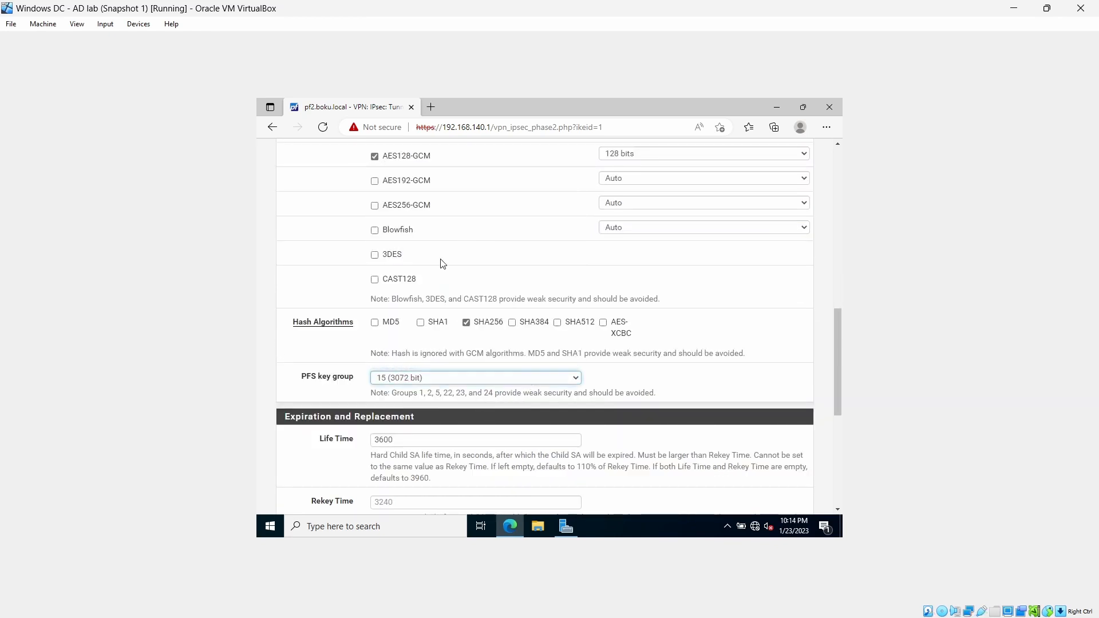
Set the phase 2 keep-alive's automatically pinged host to 192.168.235.1
scroll(285, 387, down, 4)
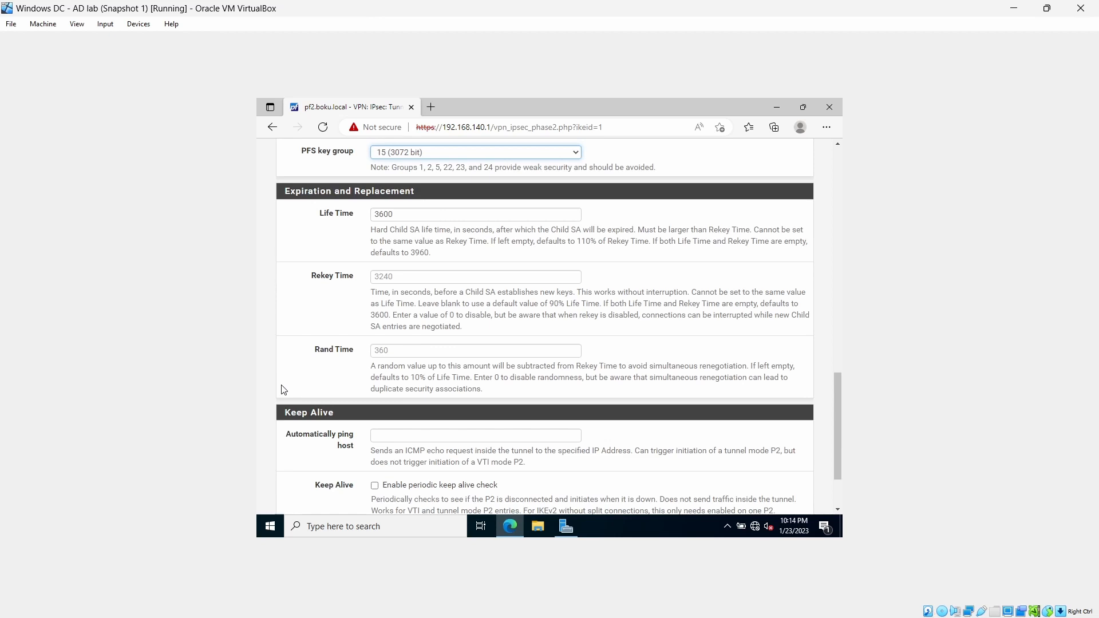
click(410, 435)
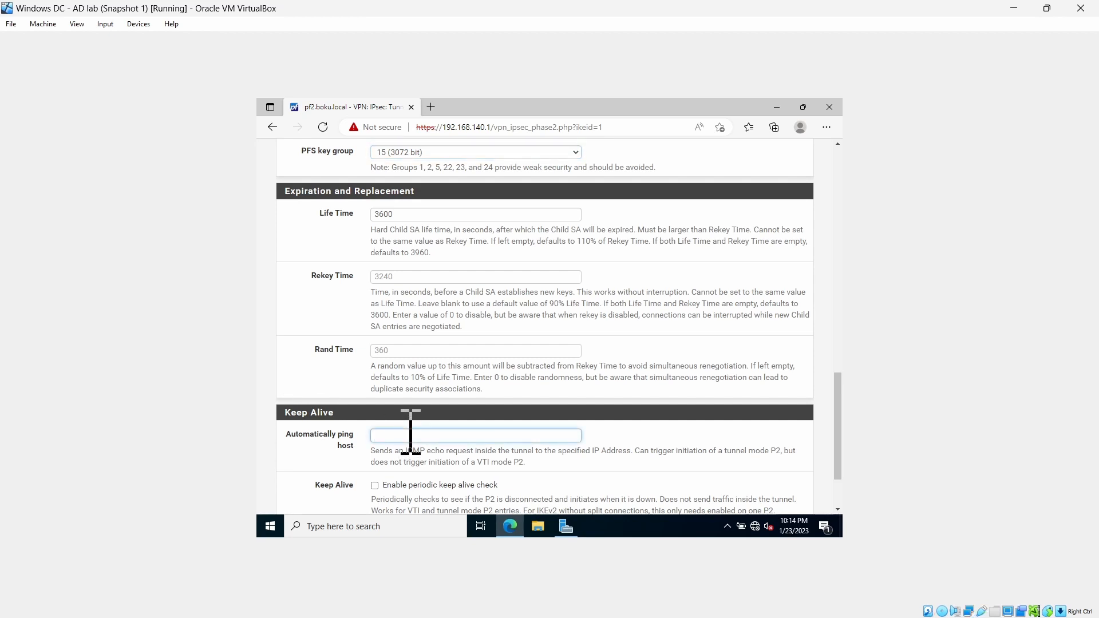
text(192.168)
text(2)
key(BackSpace)
key(BackSpace)
text(235.1)
Save the phase 2 entry and apply the IPsec tunnel configuration changes
scroll(275, 469, down, 2)
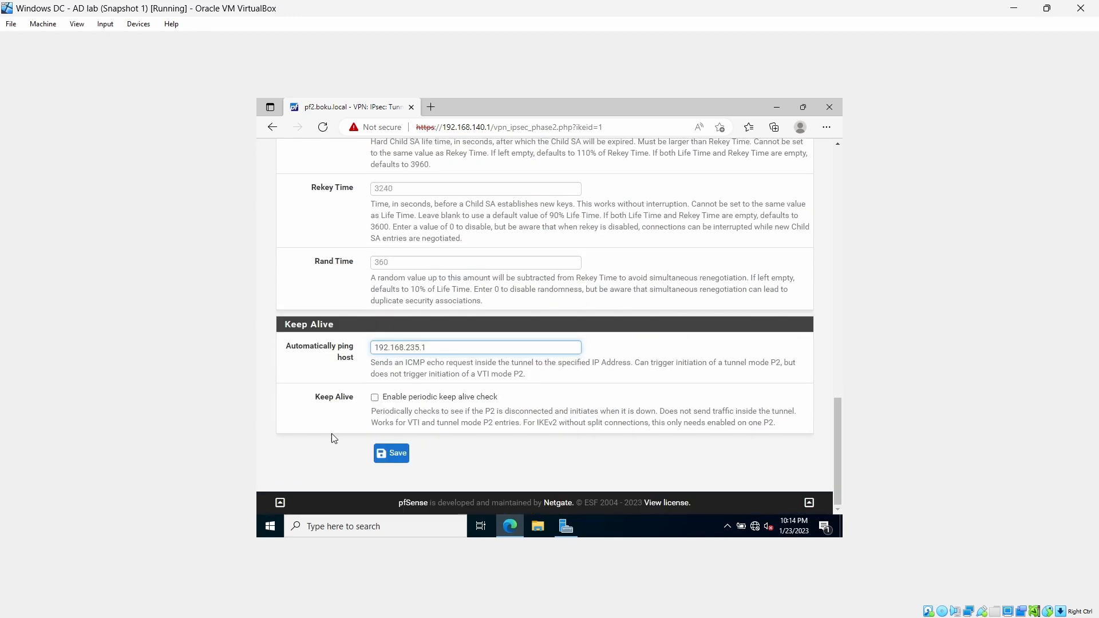
click(381, 455)
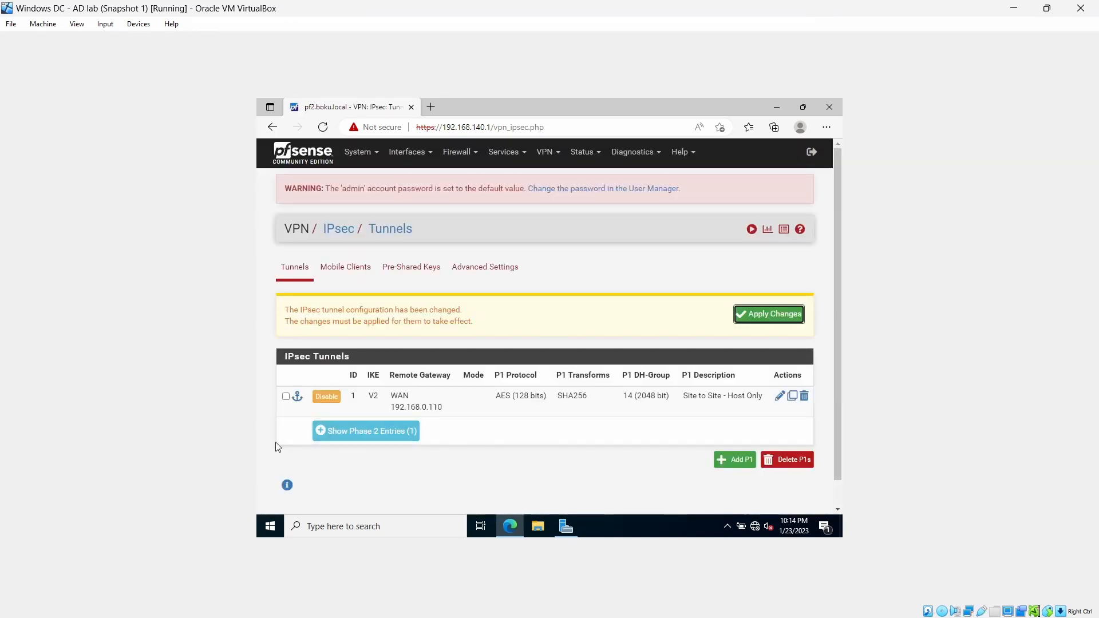
click(764, 319)
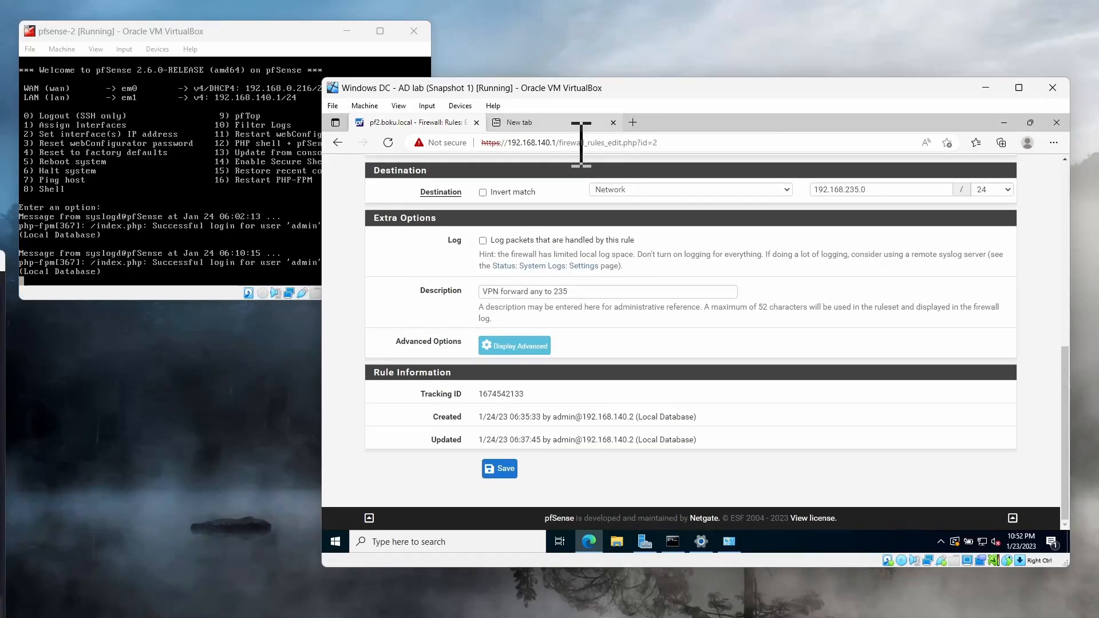
Go to the firewall rules for IPsec and open the "VPN forward any to 235" rule for editing
scroll(760, 327, up, 15)
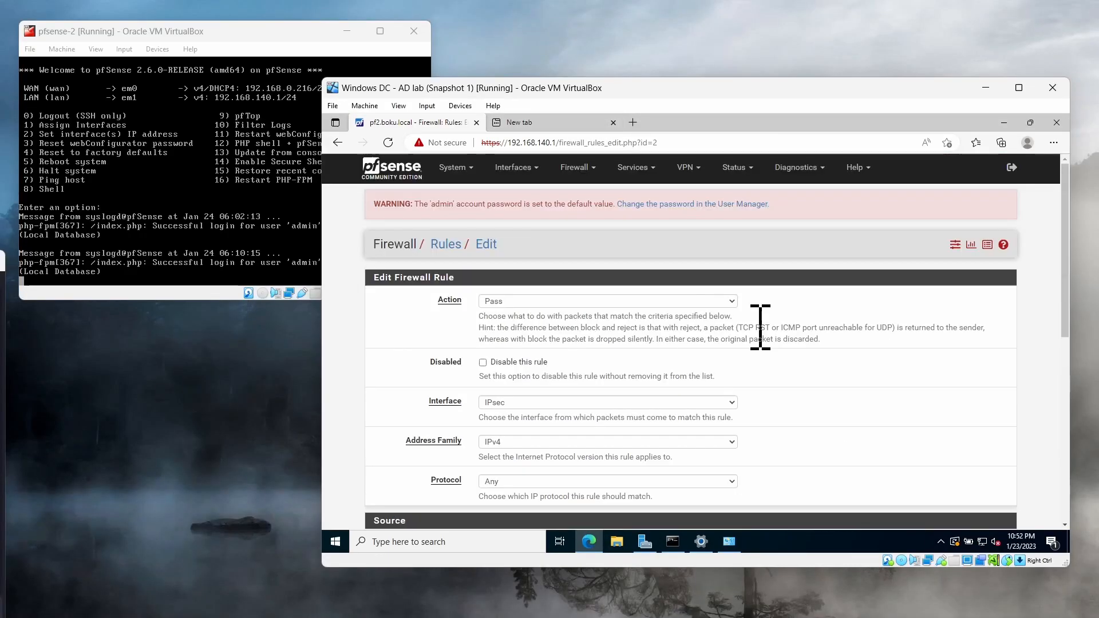
click(685, 168)
click(577, 167)
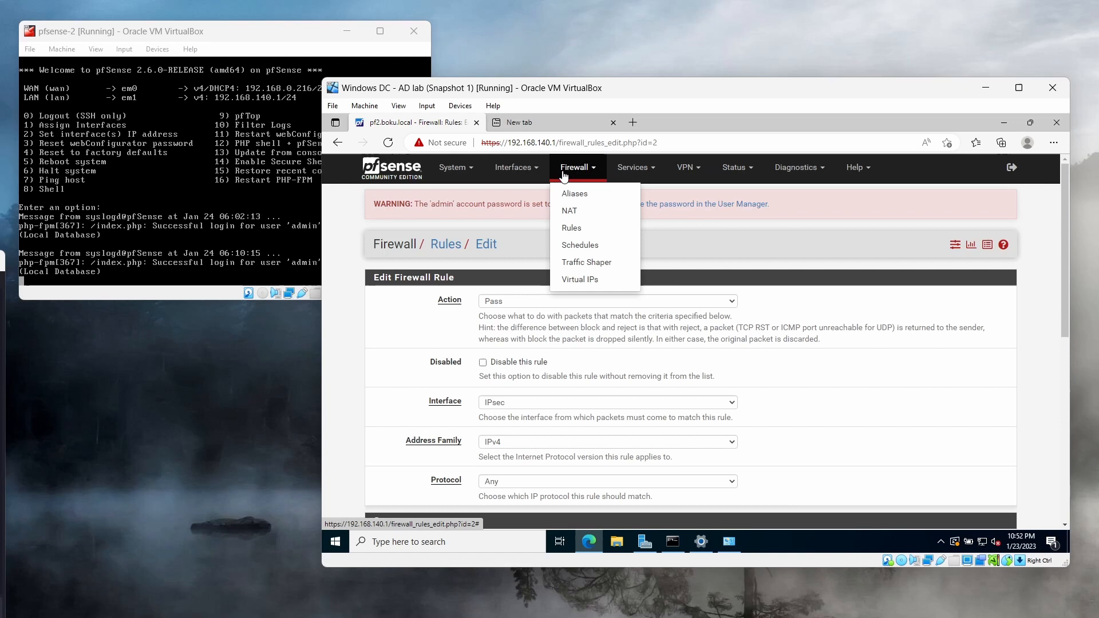
click(613, 235)
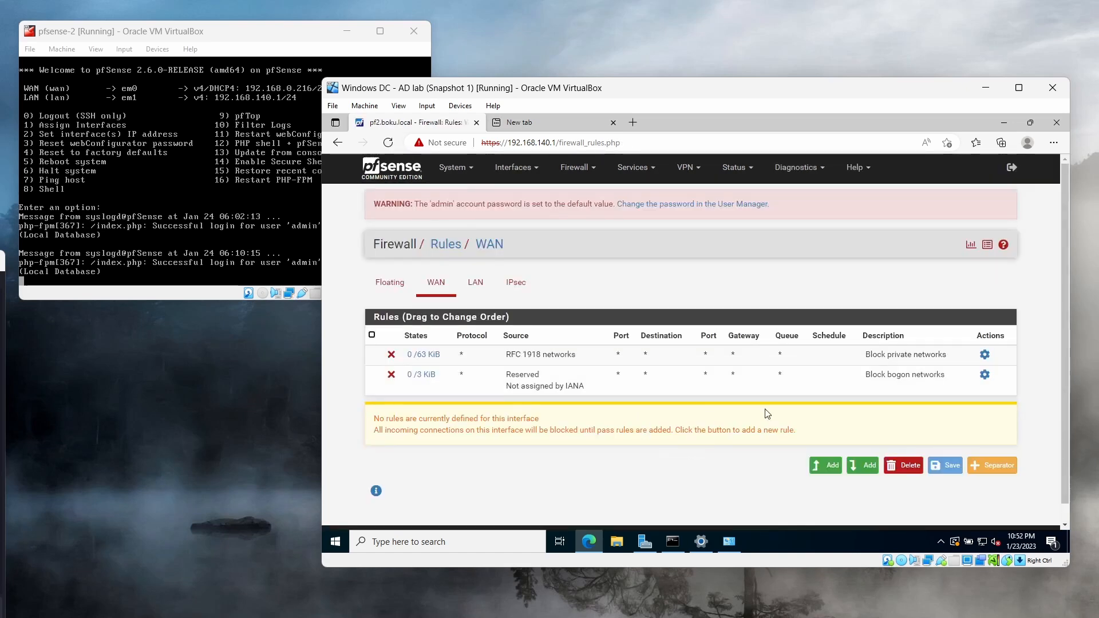
click(516, 283)
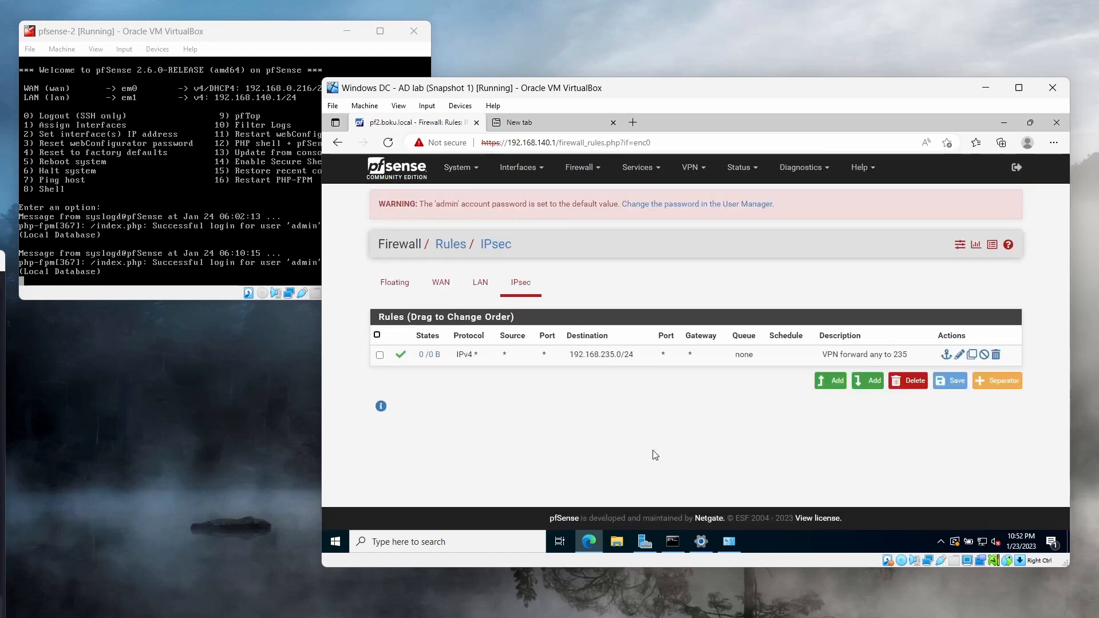
click(959, 355)
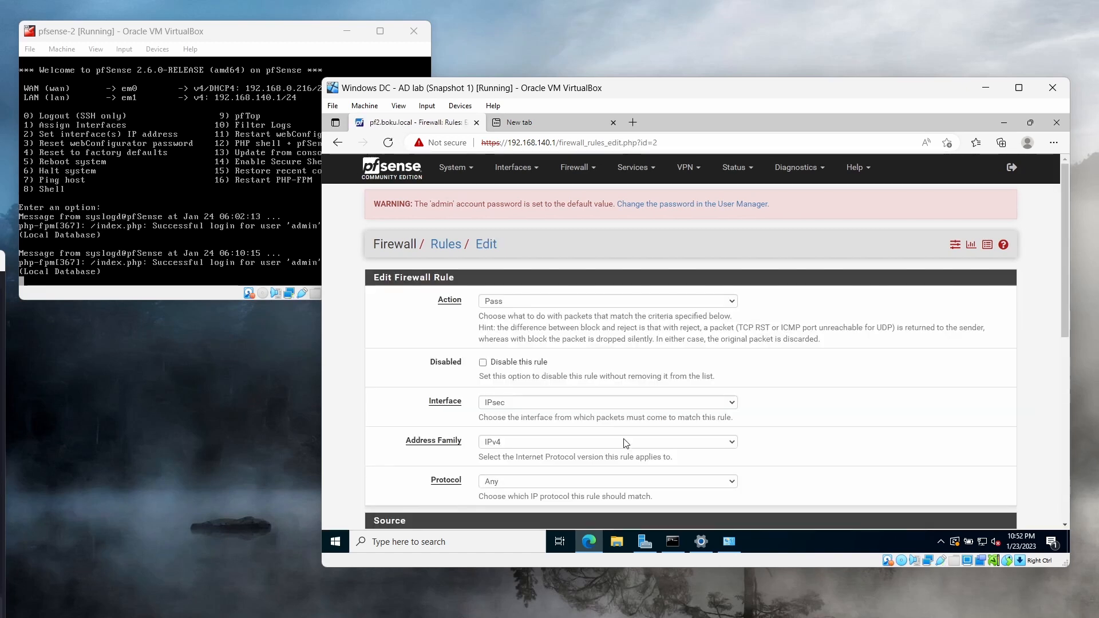
Set the source of the "VPN forward any to 235" rule to the network 192.168.235.0/24
scroll(856, 424, down, 8)
scroll(817, 397, up, 3)
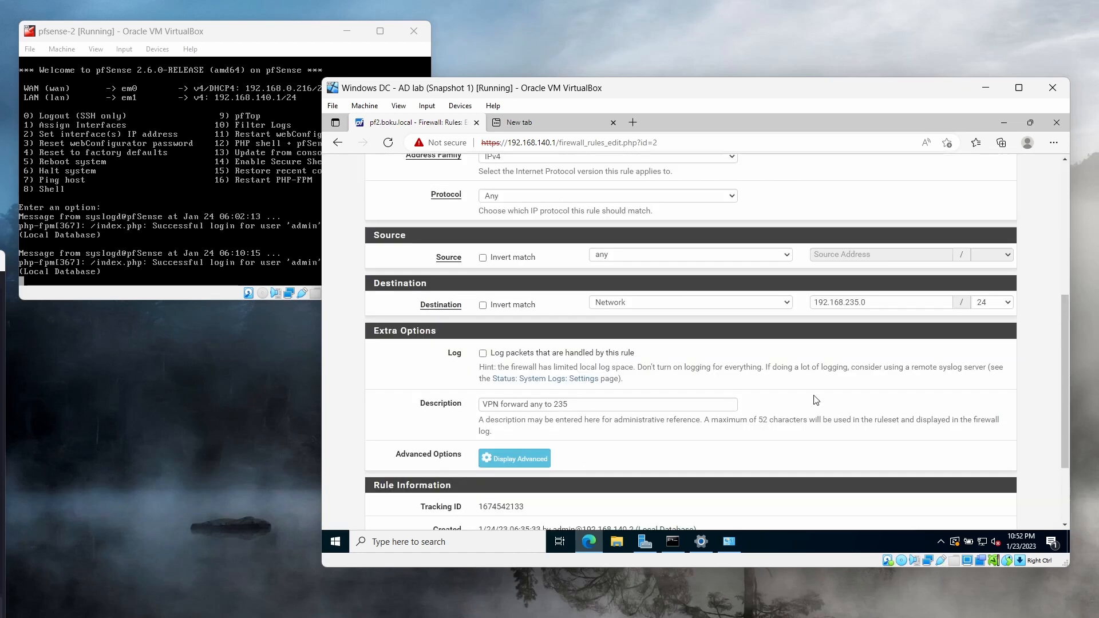
click(687, 255)
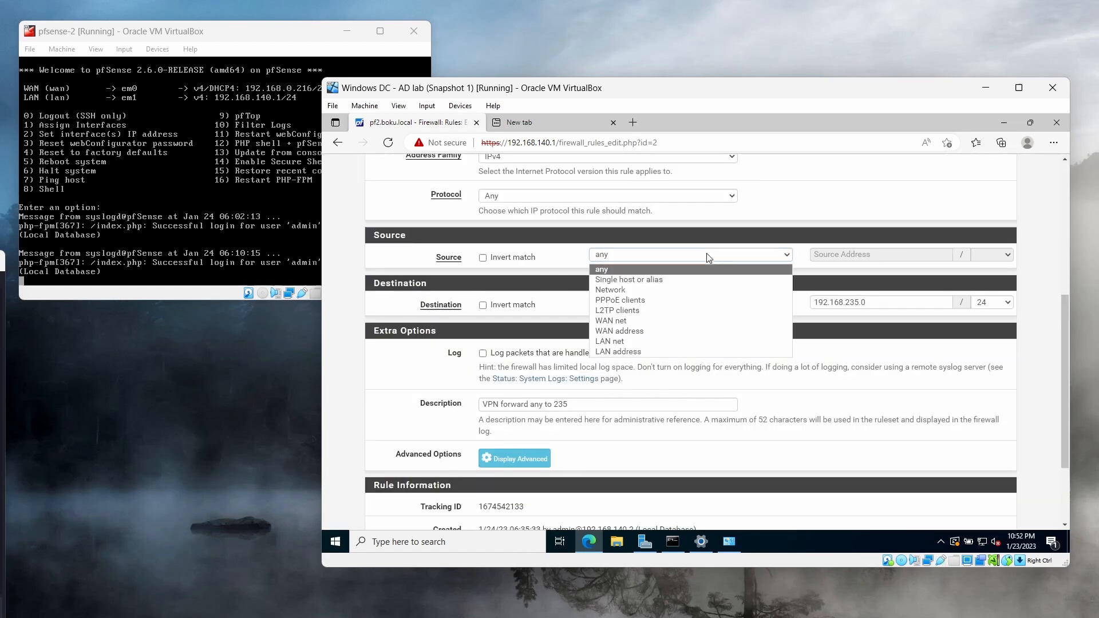
click(703, 290)
click(848, 254)
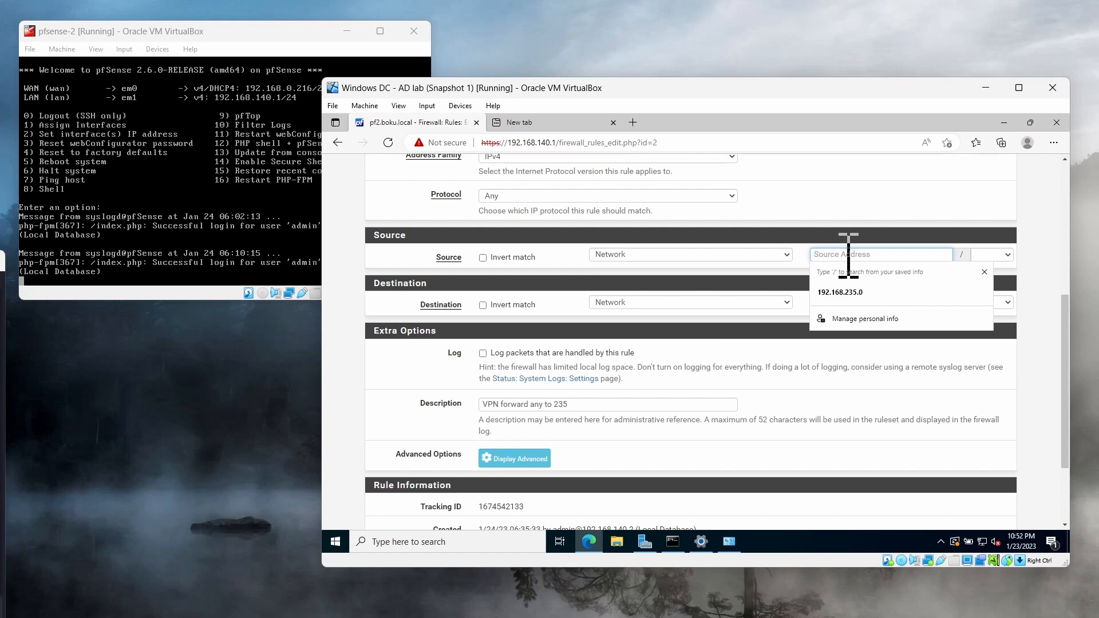
text(192.168.235.0)
key(Tab)
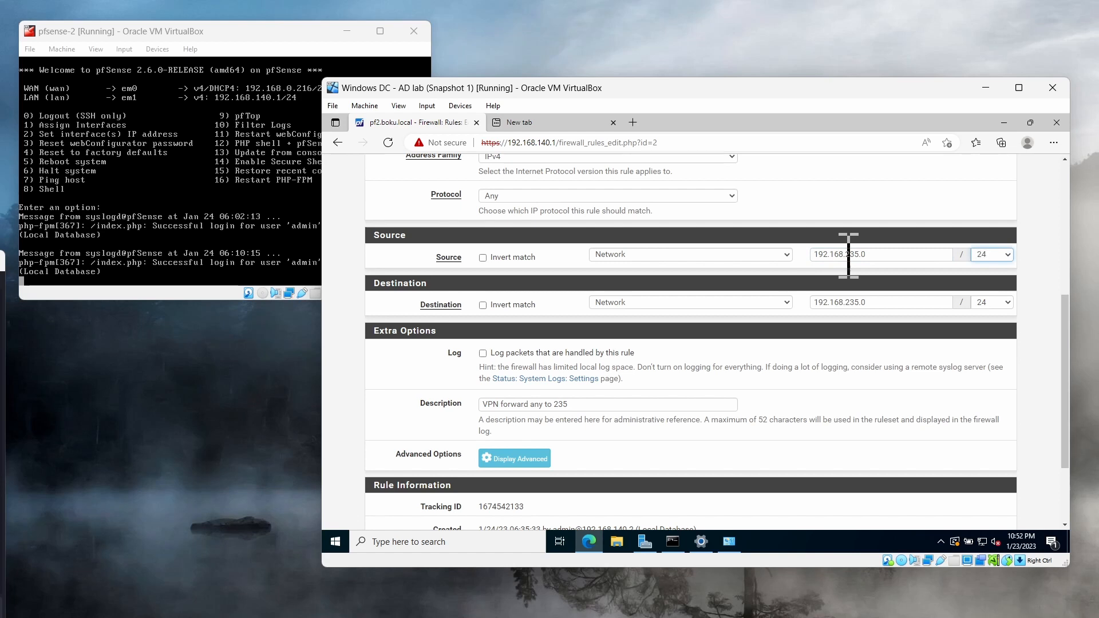
Set the IPsec rule's destination to any, then save the rule and apply the firewall changes
click(717, 304)
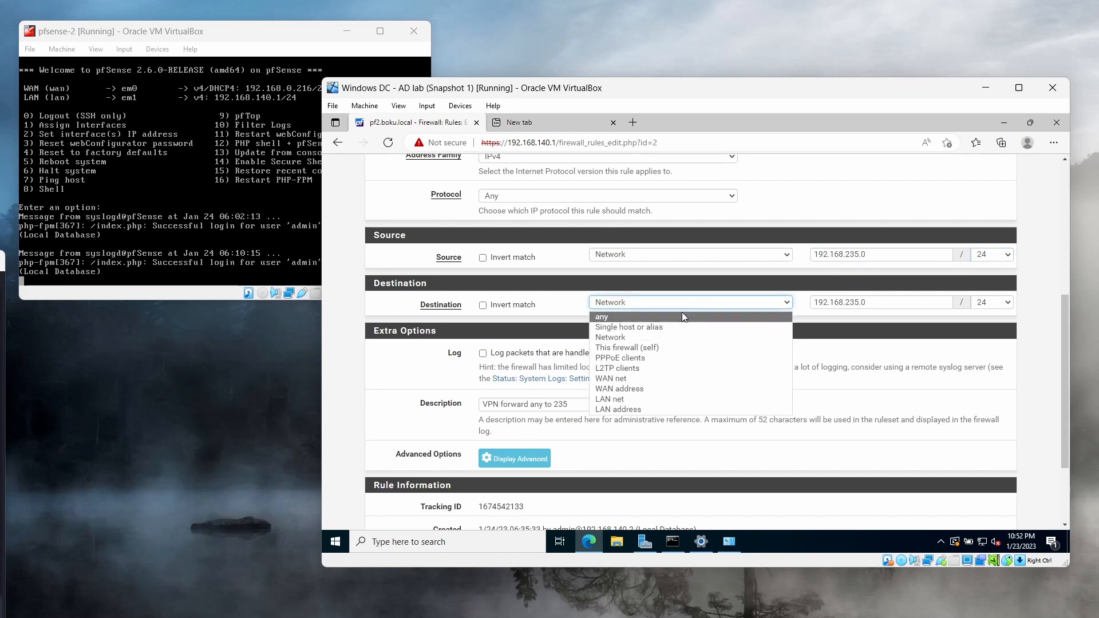
click(681, 315)
scroll(790, 397, down, 3)
click(499, 468)
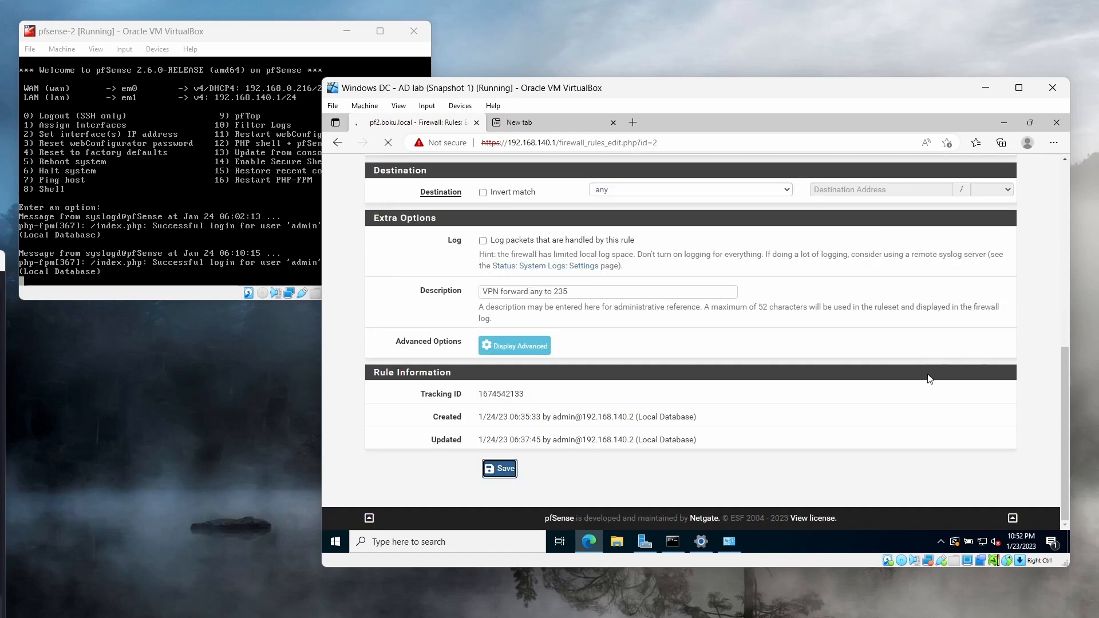
click(989, 292)
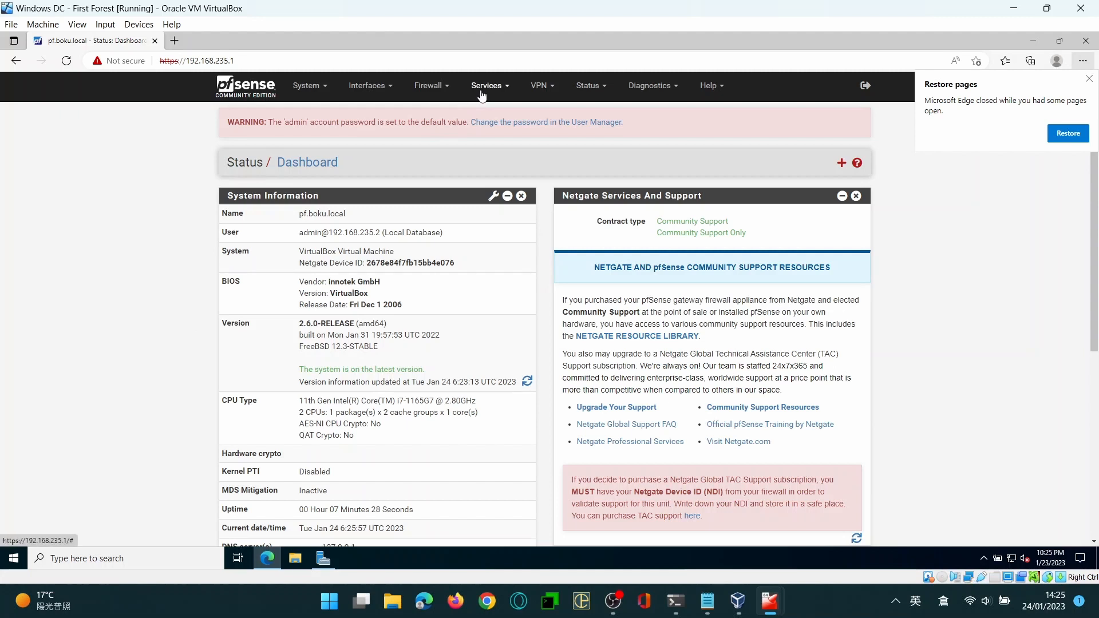
On the 192.168.235.1 firewall, go to the IPsec VPN tunnels and add a new phase 1 entry
click(538, 87)
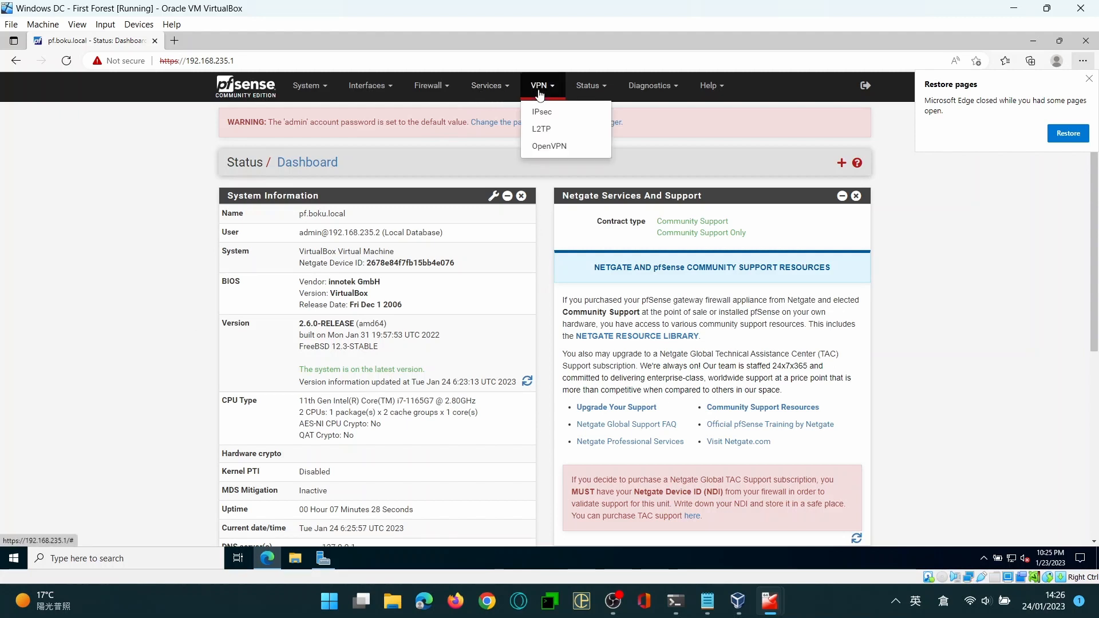
click(542, 111)
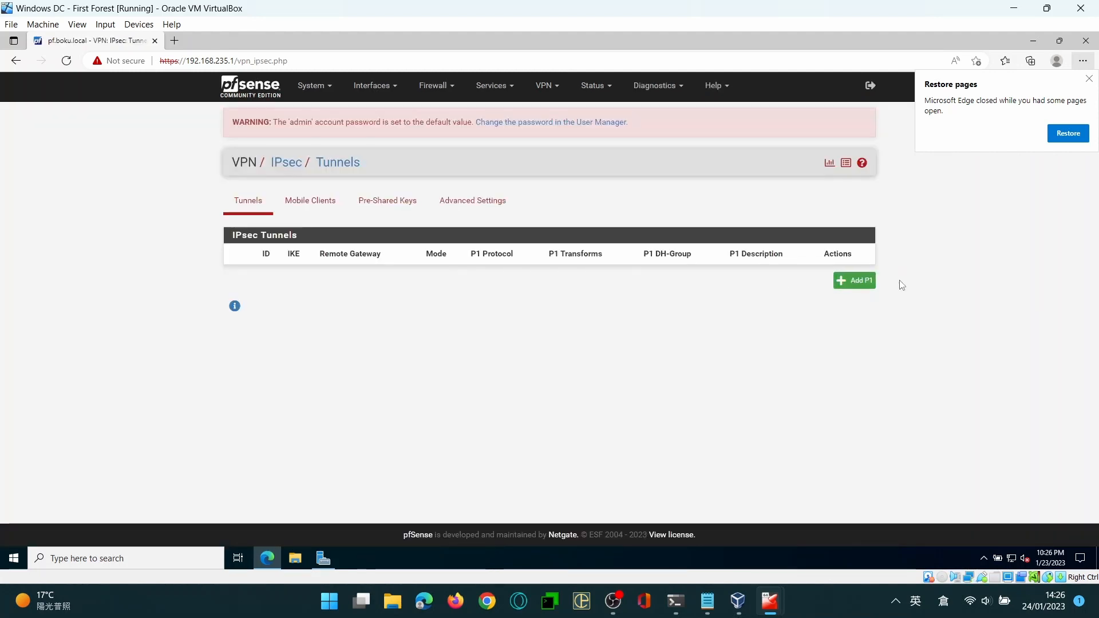
click(871, 284)
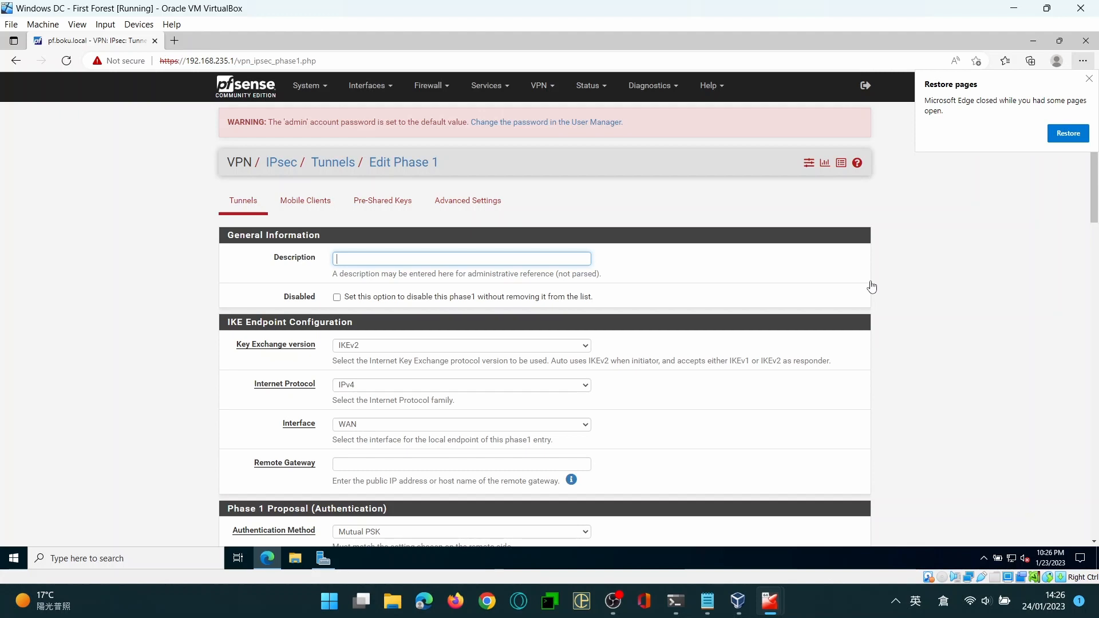
Enter "site to site - Host Only" as the description of the phase 1 entry
key(BackSpace)
key(BackSpace)
text(site-=)
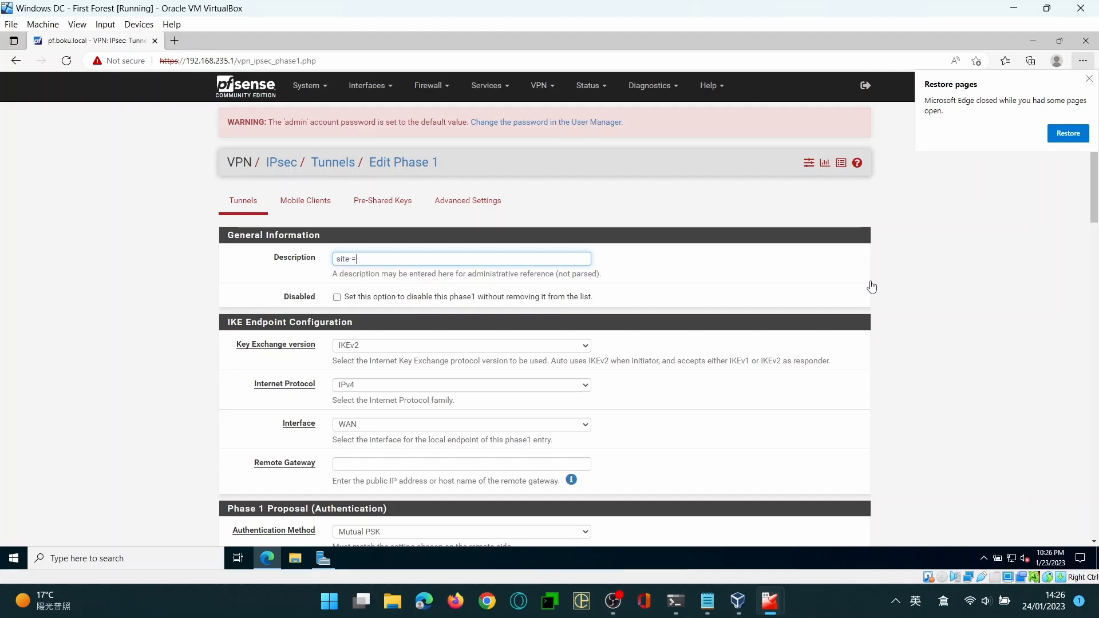
key(BackSpace)
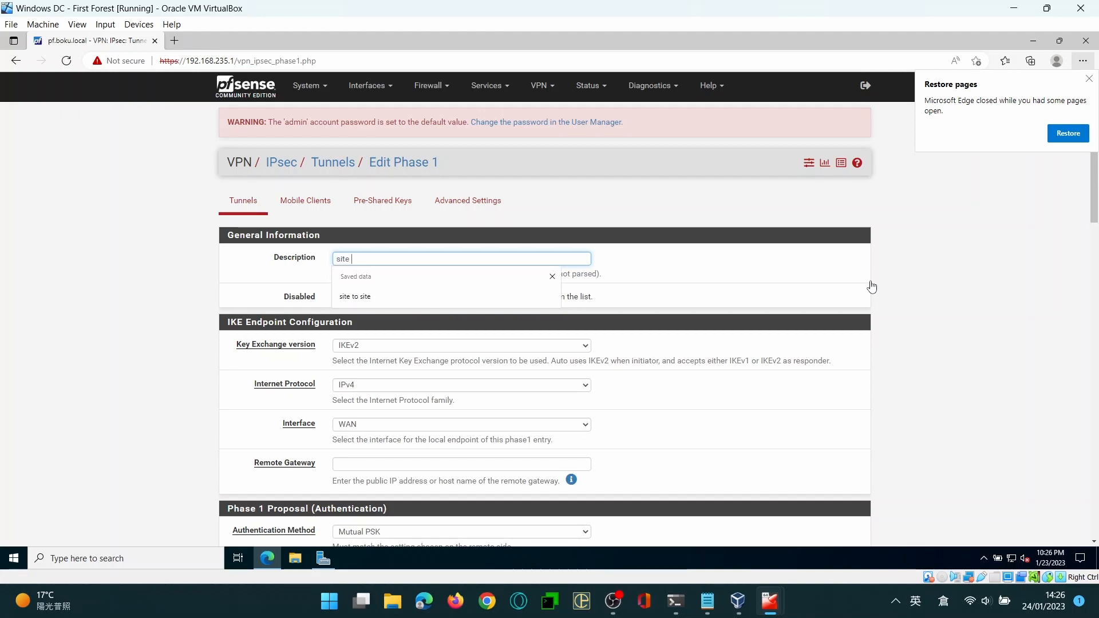
text(to site - Host)
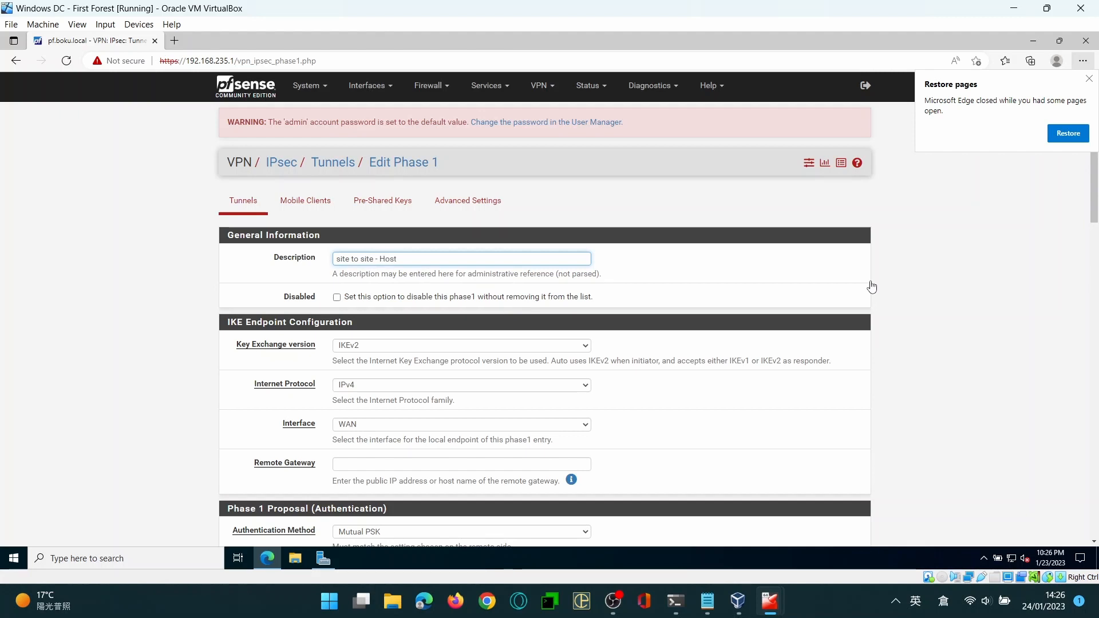
text( Only)
Set the phase 1 remote gateway to 192.168.0.216 and review the remaining phase 1 settings
click(360, 464)
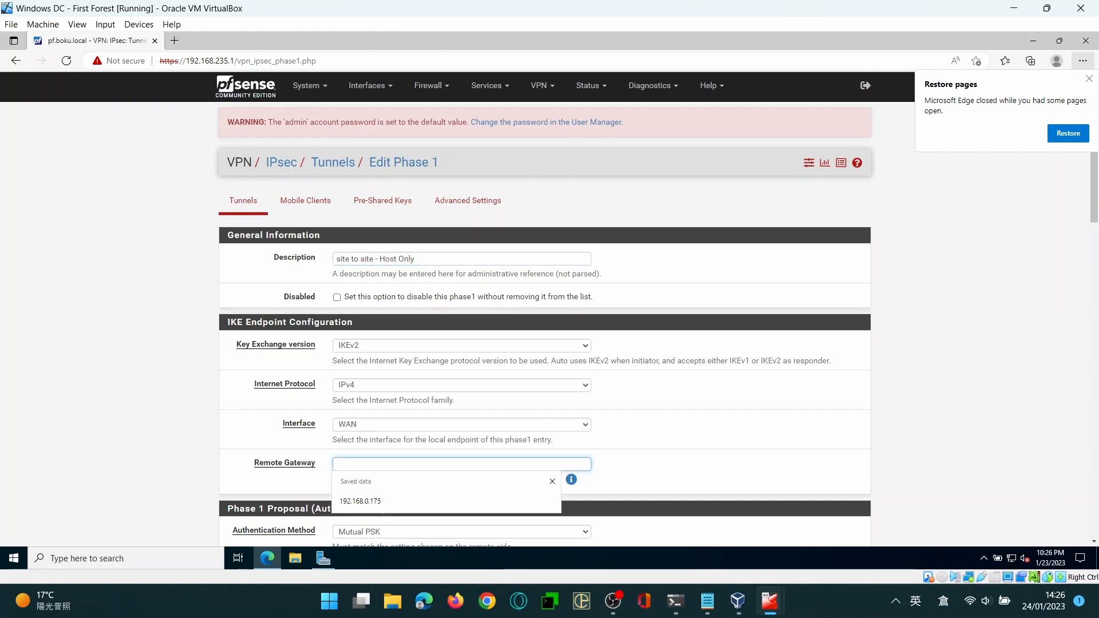
text(192.168.0.216)
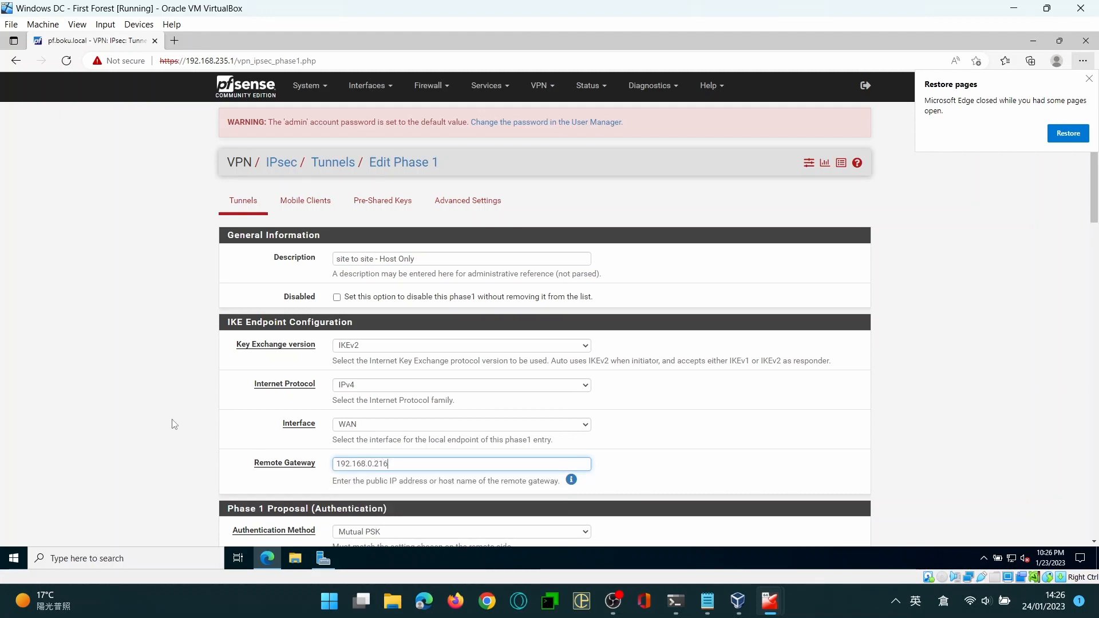
scroll(174, 424, down, 10)
scroll(174, 425, up, 2)
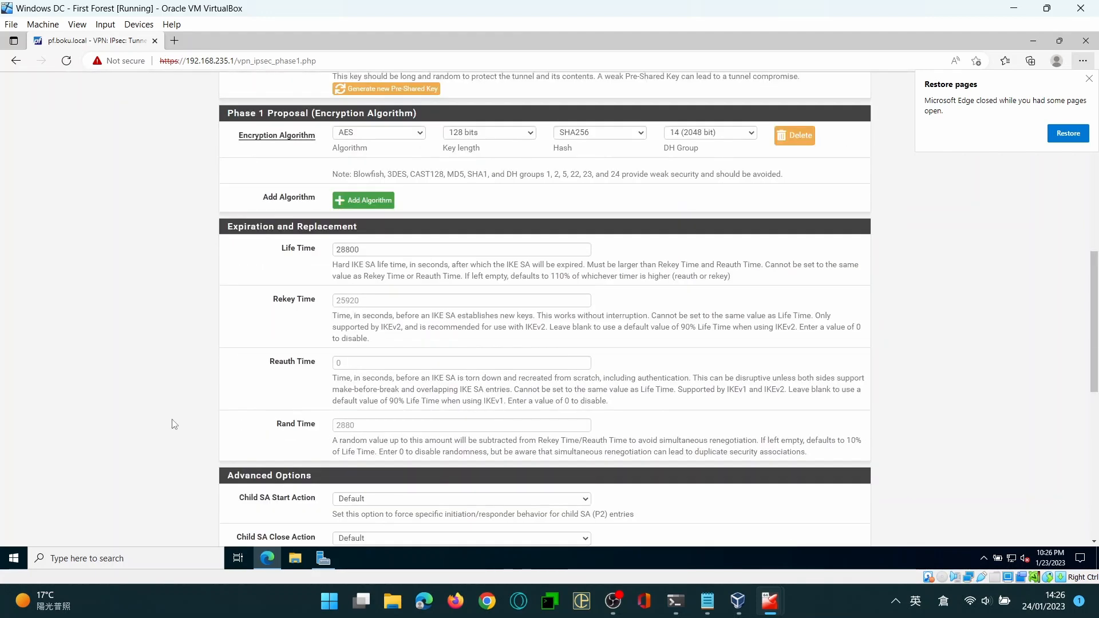
scroll(174, 424, down, 10)
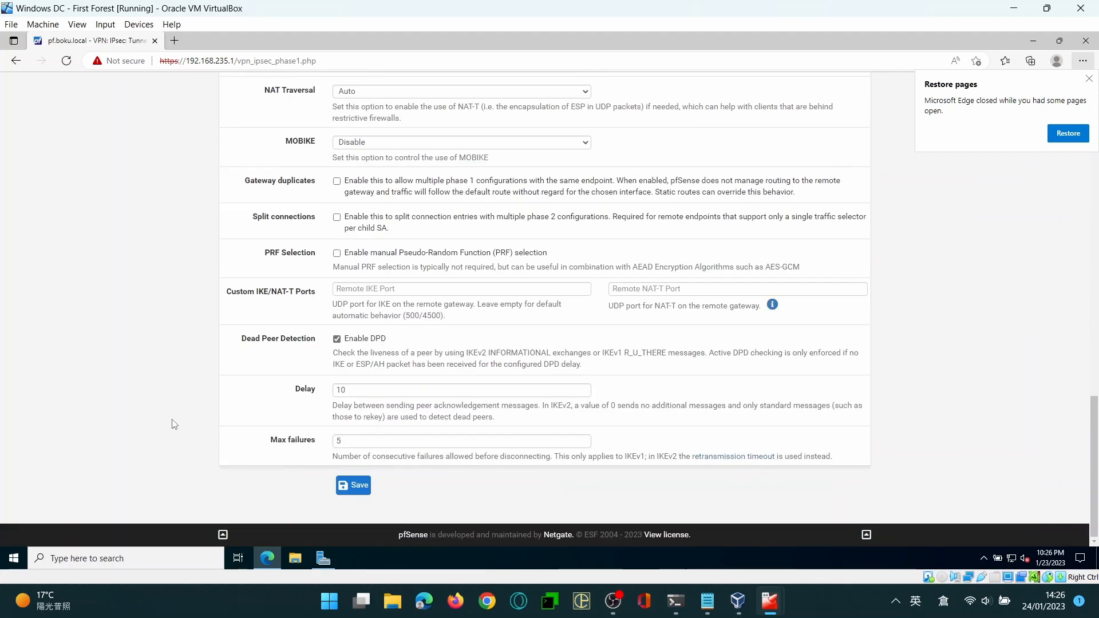
scroll(174, 424, up, 20)
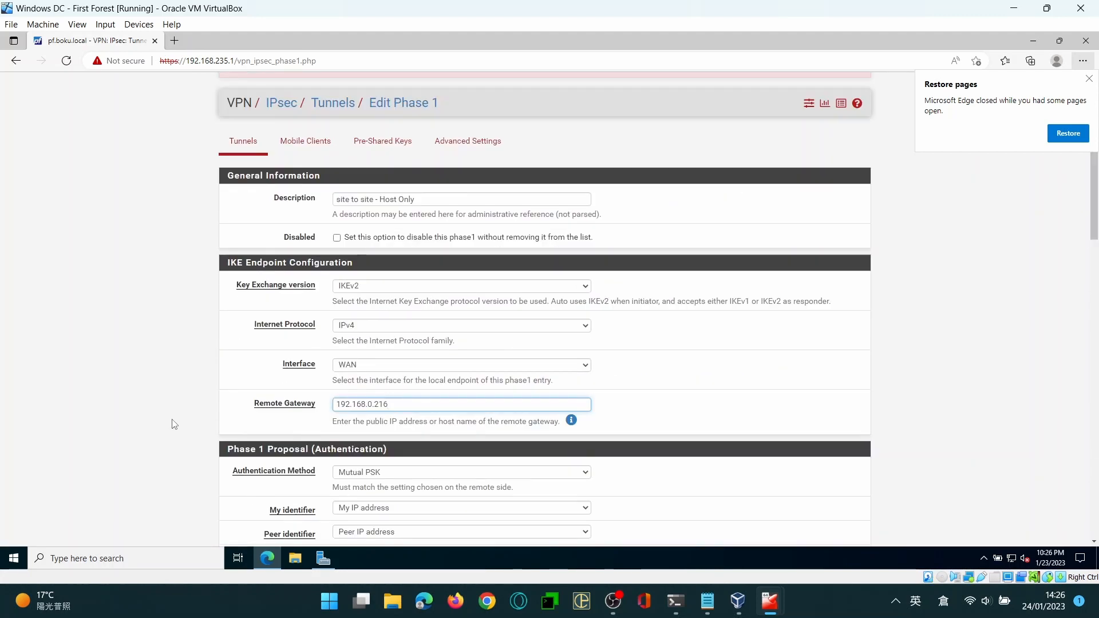
scroll(174, 424, down, 2)
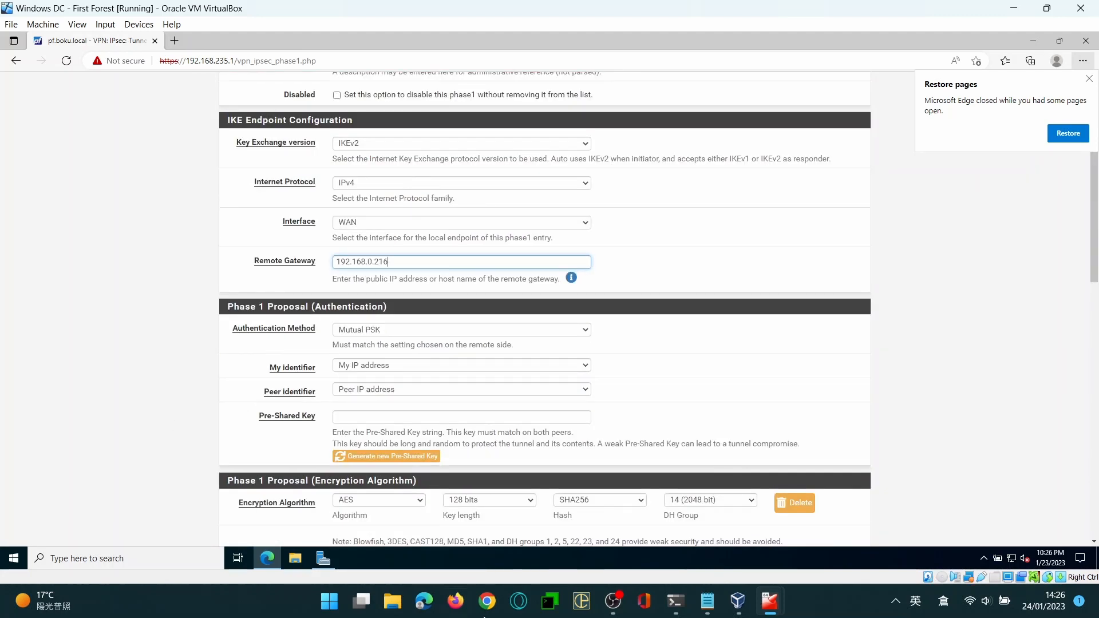
Copy the pre-shared key from key.txt in Notepad and try to paste it into the phase 1 Pre-Shared Key field
click(703, 601)
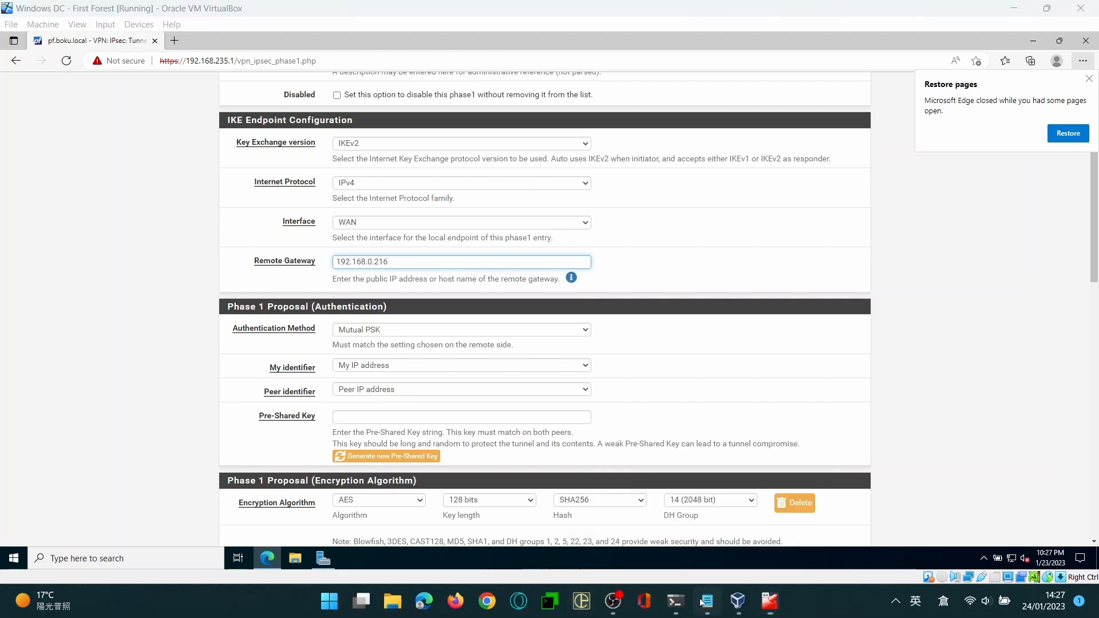
double_click(296, 69)
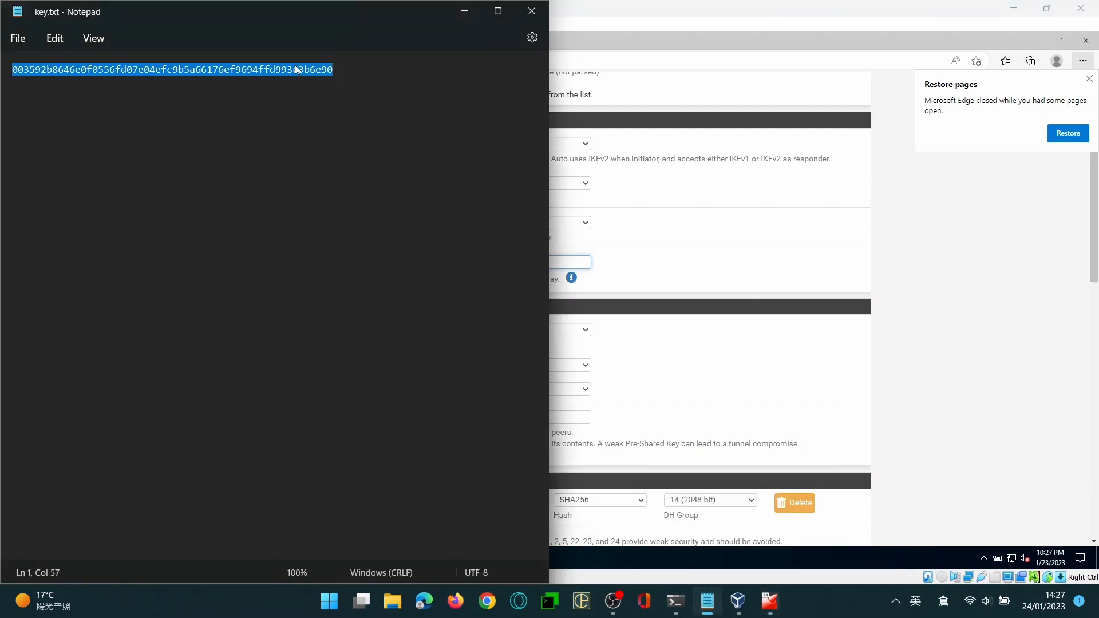
click(957, 265)
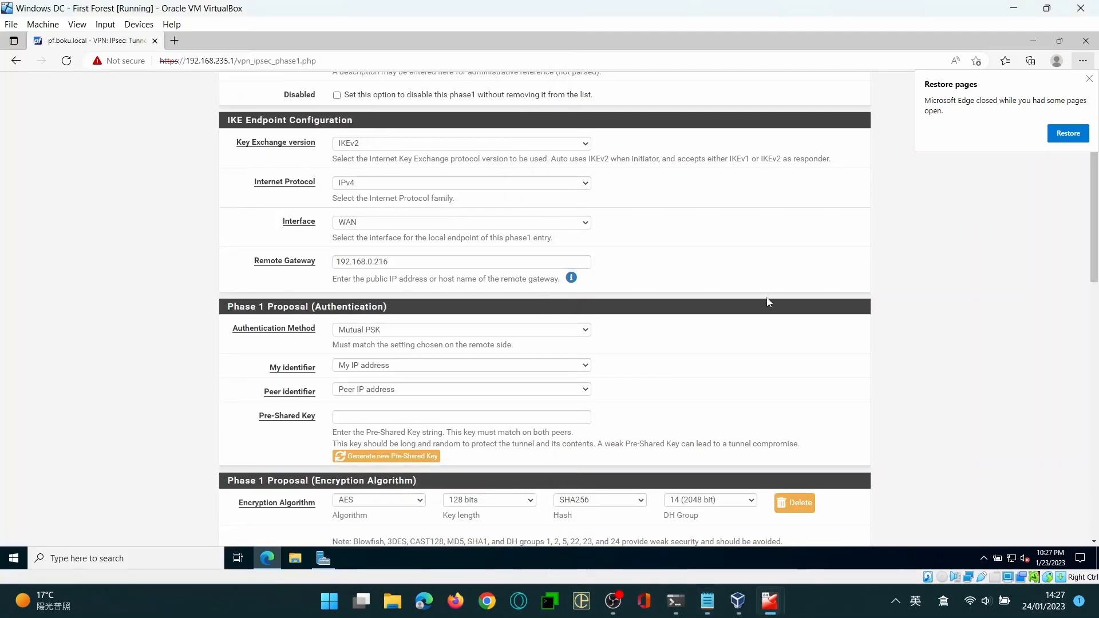
click(462, 417)
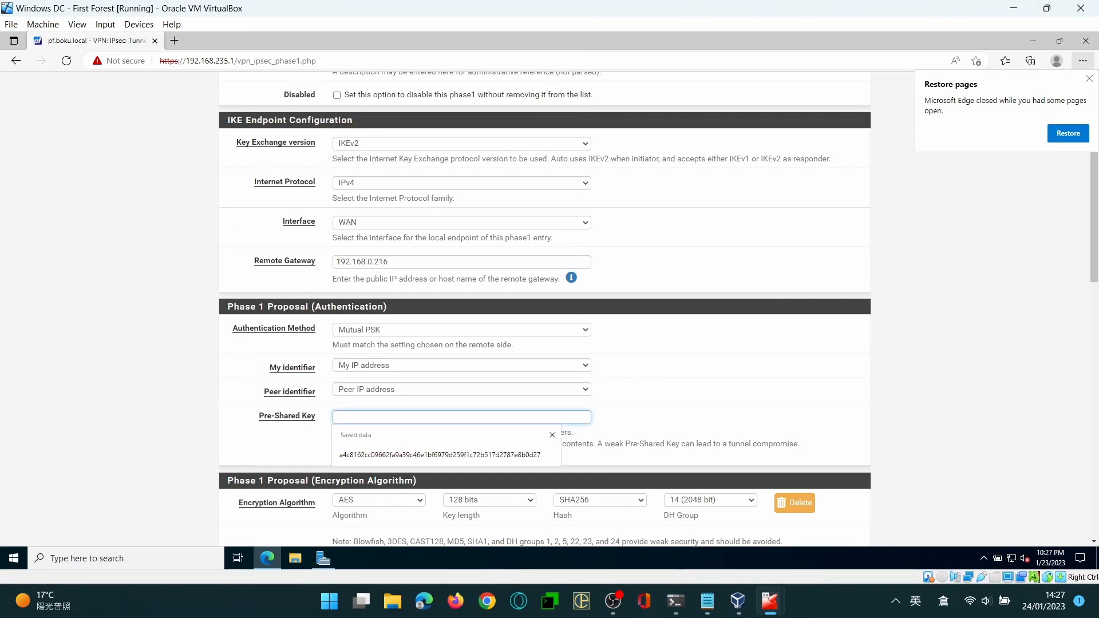
click(461, 418)
click(461, 417)
click(461, 418)
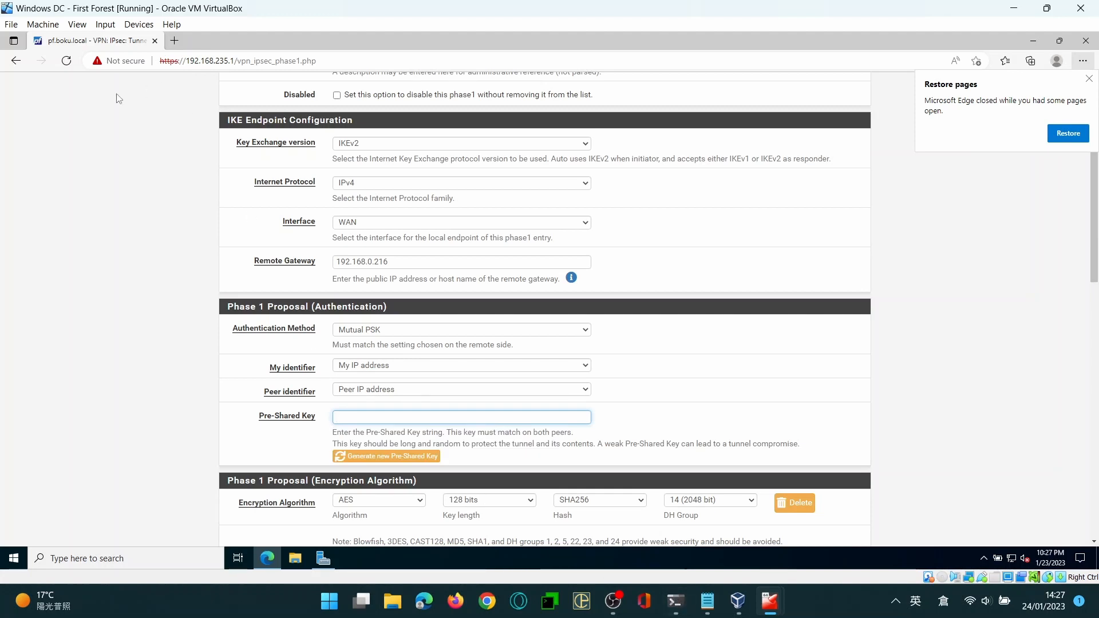
Set the virtual machine's shared clipboard to Bidirectional
click(43, 24)
mouse_move(139, 24)
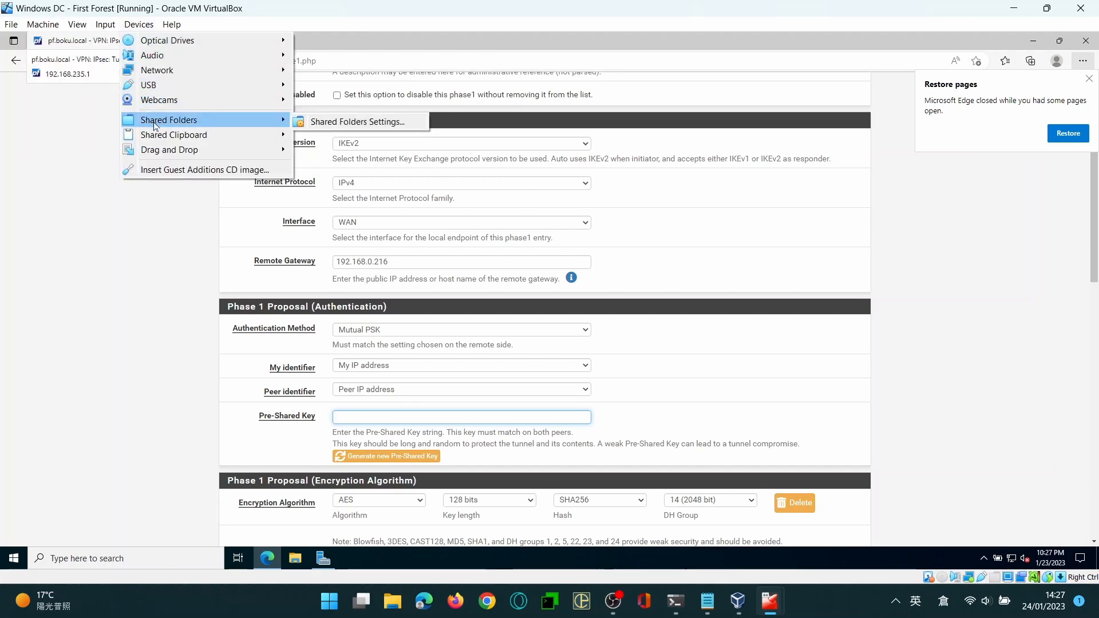
mouse_move(159, 134)
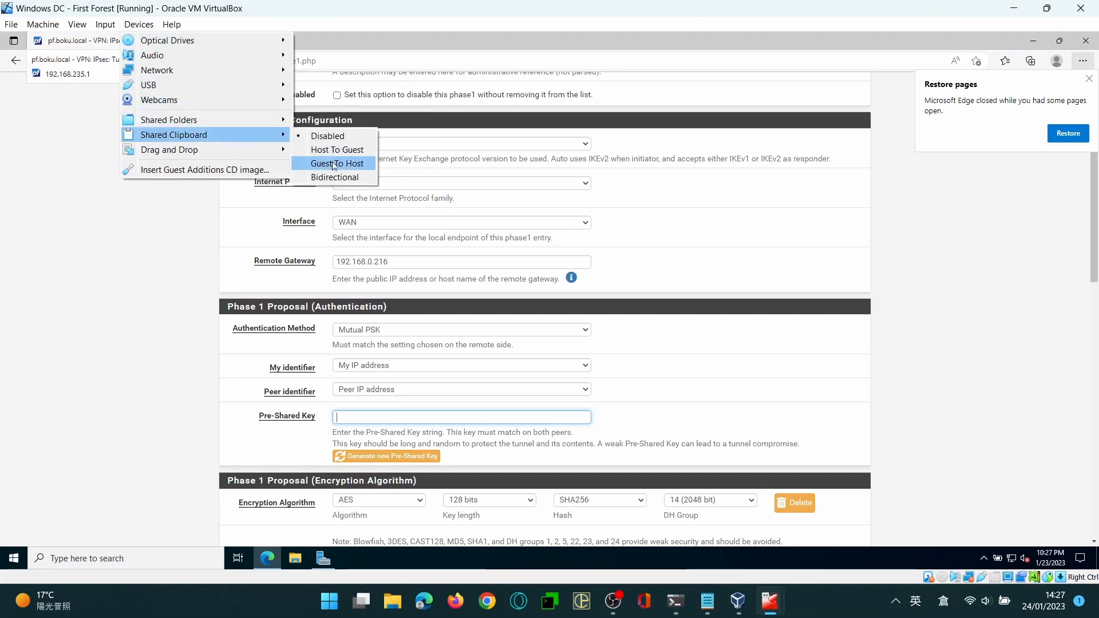
click(335, 177)
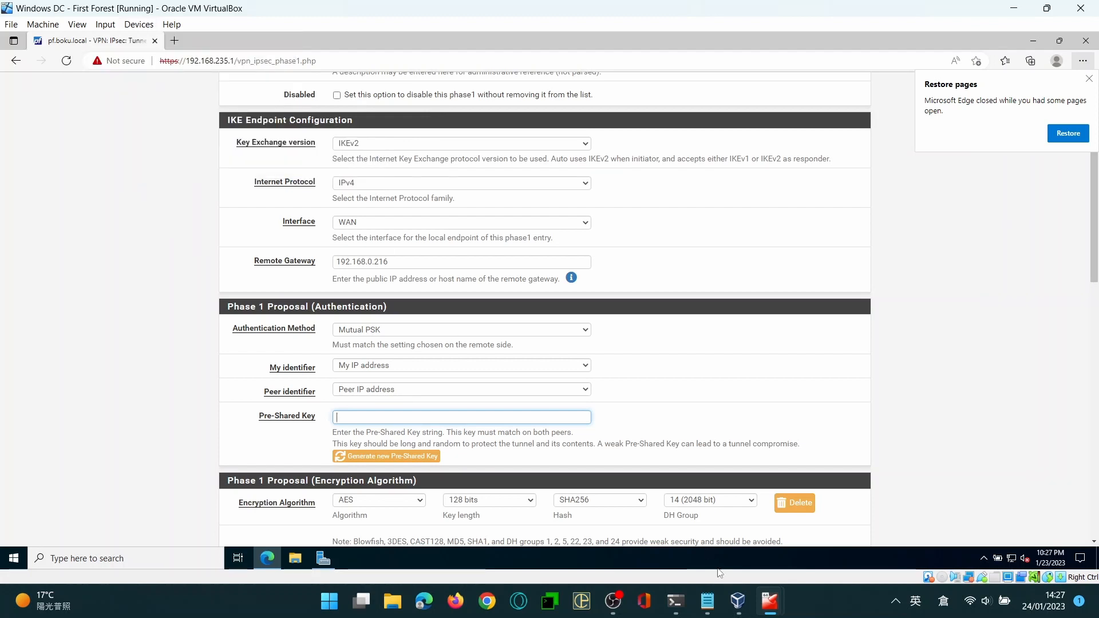
Copy the pre-shared key again from key.txt in Notepad and paste it into the phase 1 Pre-Shared Key field
click(707, 602)
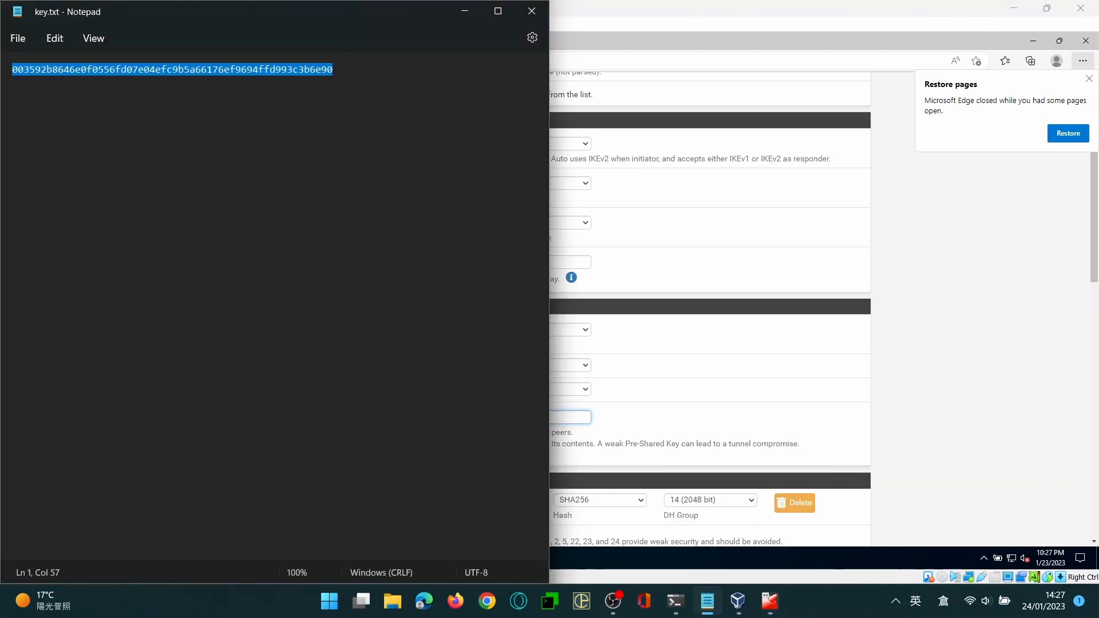
drag(688, 255, 487, 418)
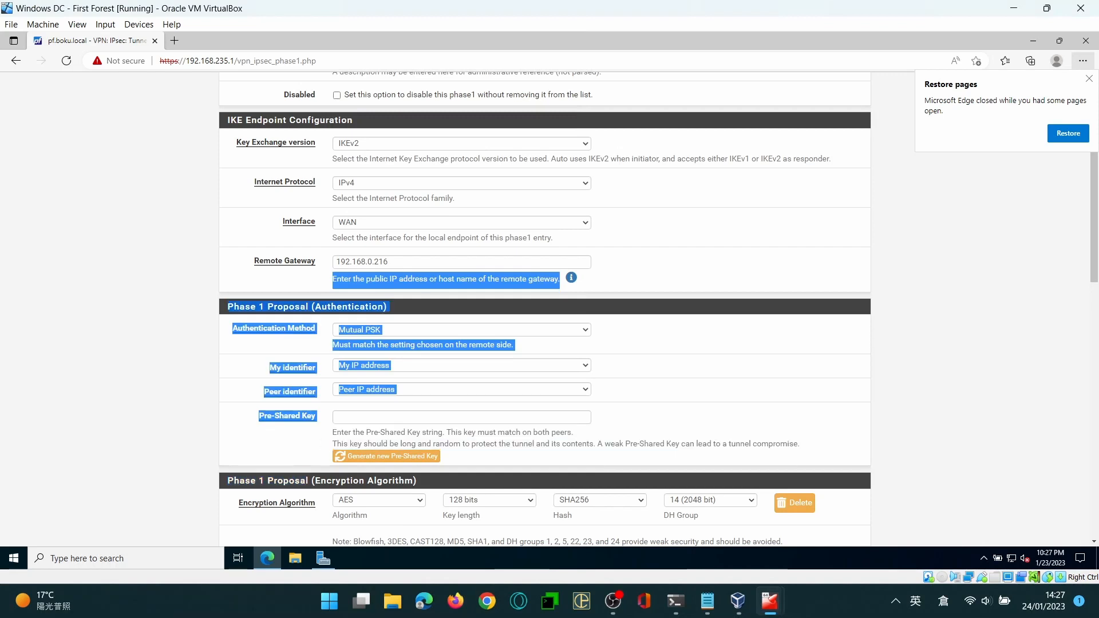
click(487, 417)
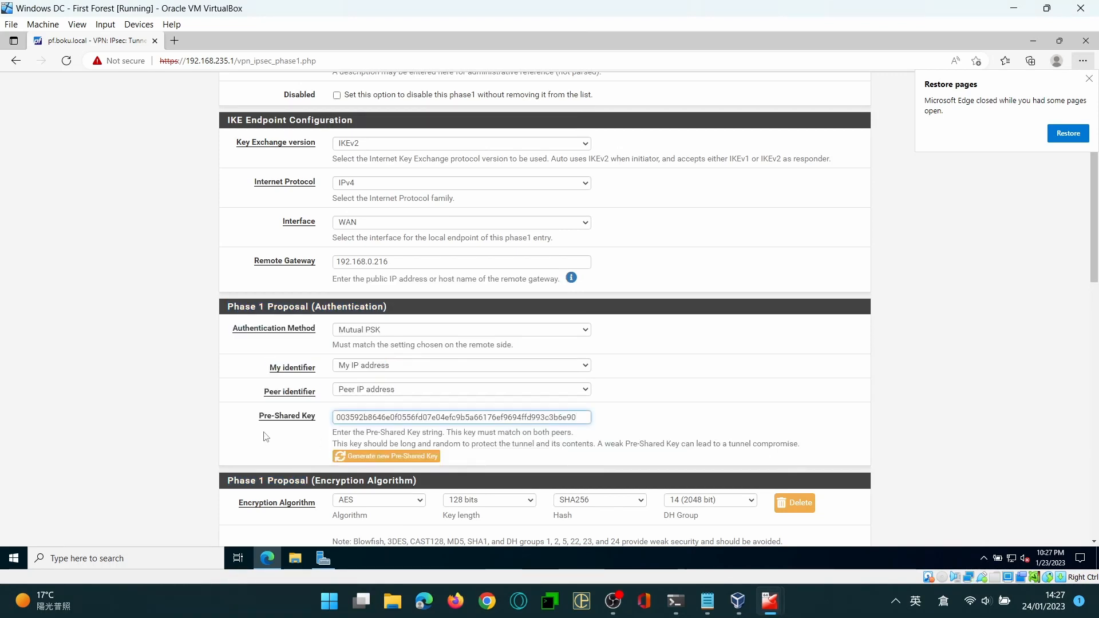
Save the phase 1 entry with the remaining options at their defaults and apply the IPsec changes
scroll(141, 444, down, 6)
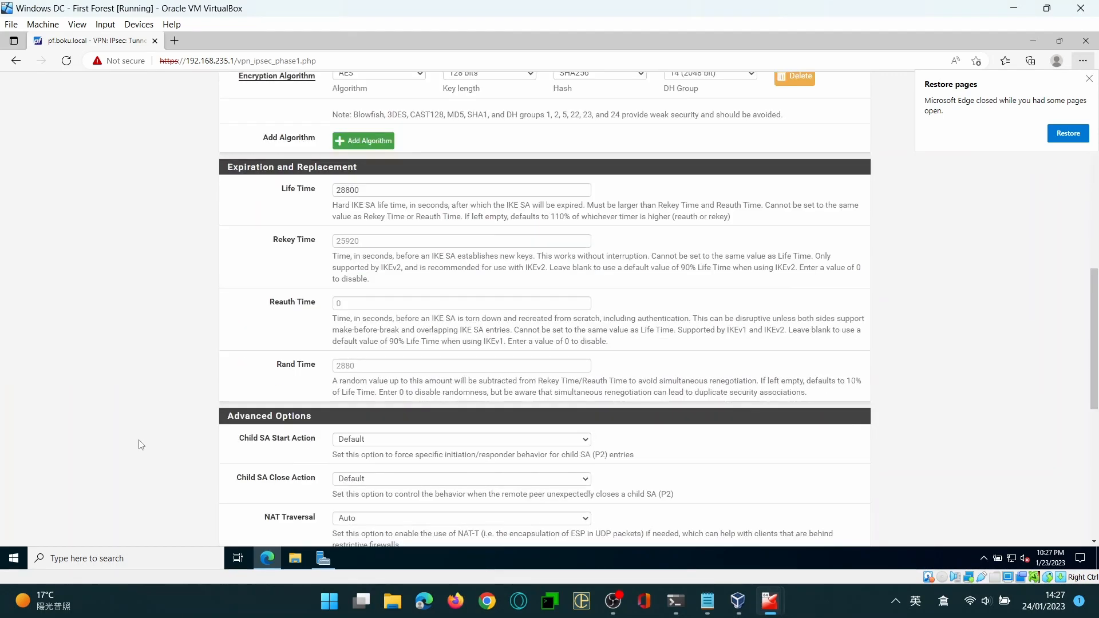
scroll(141, 445, down, 6)
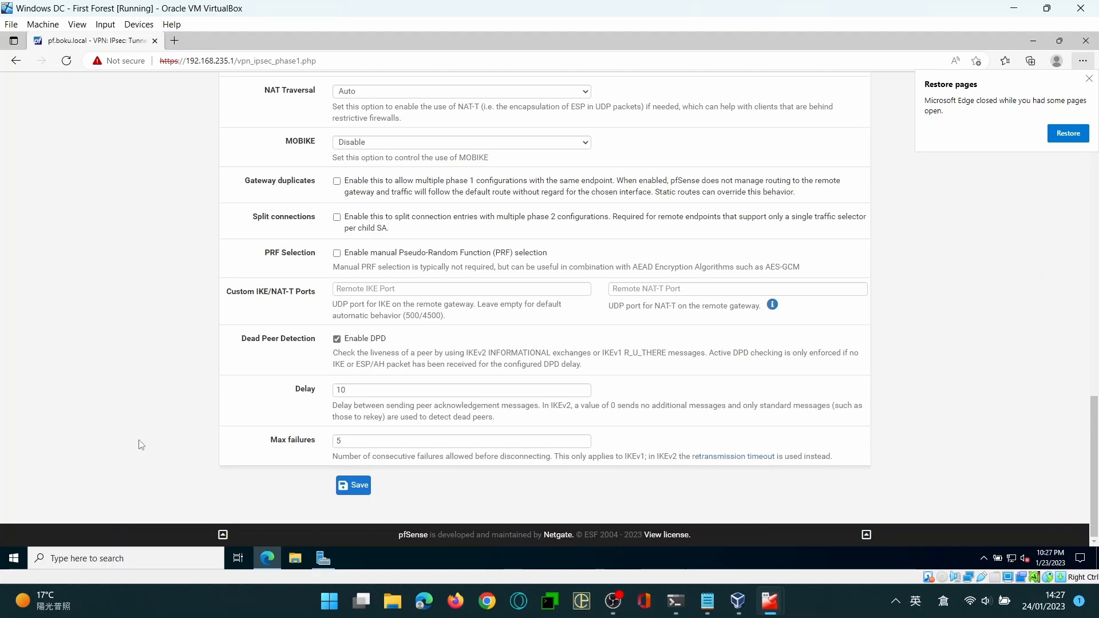
click(355, 486)
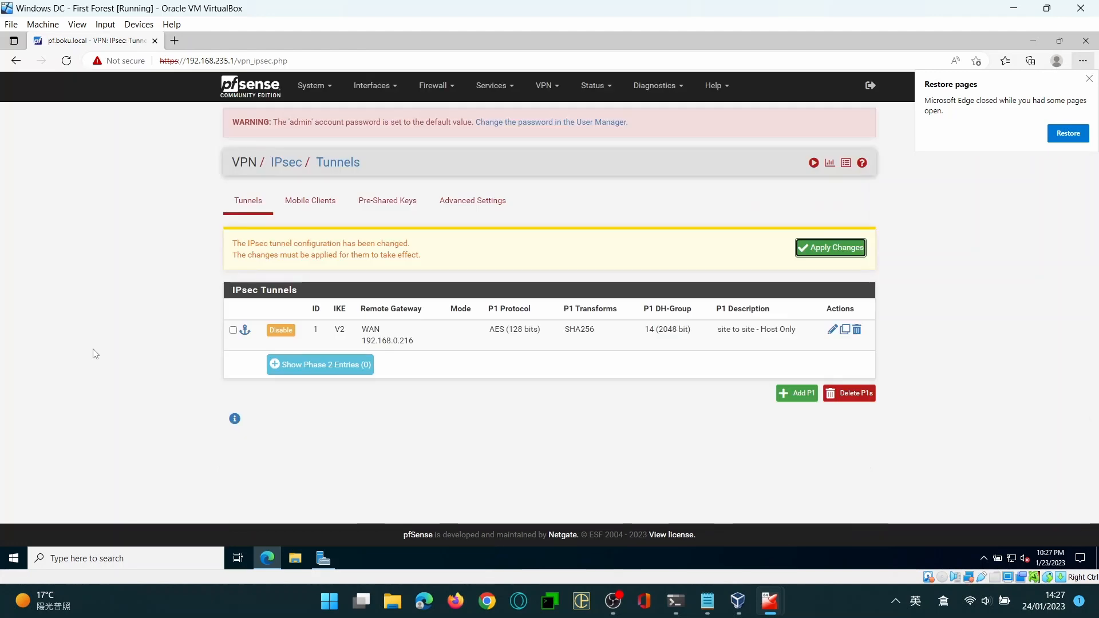
Start a new phase 2 entry for the tunnel and describe it as "site to site - Host Only"
click(304, 386)
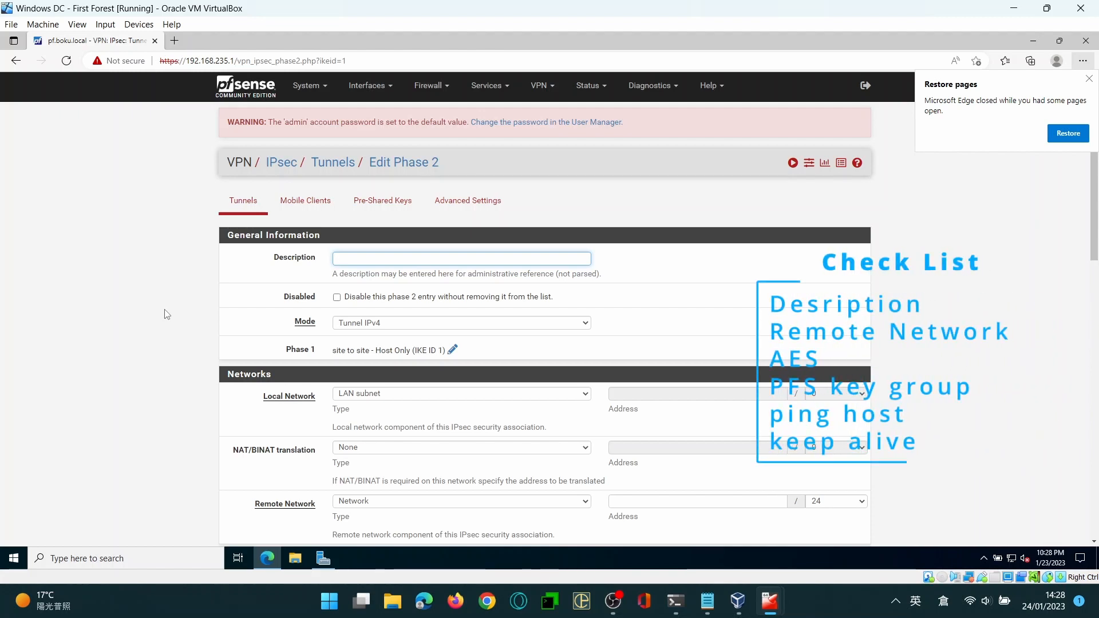
text(site to site - Host Only)
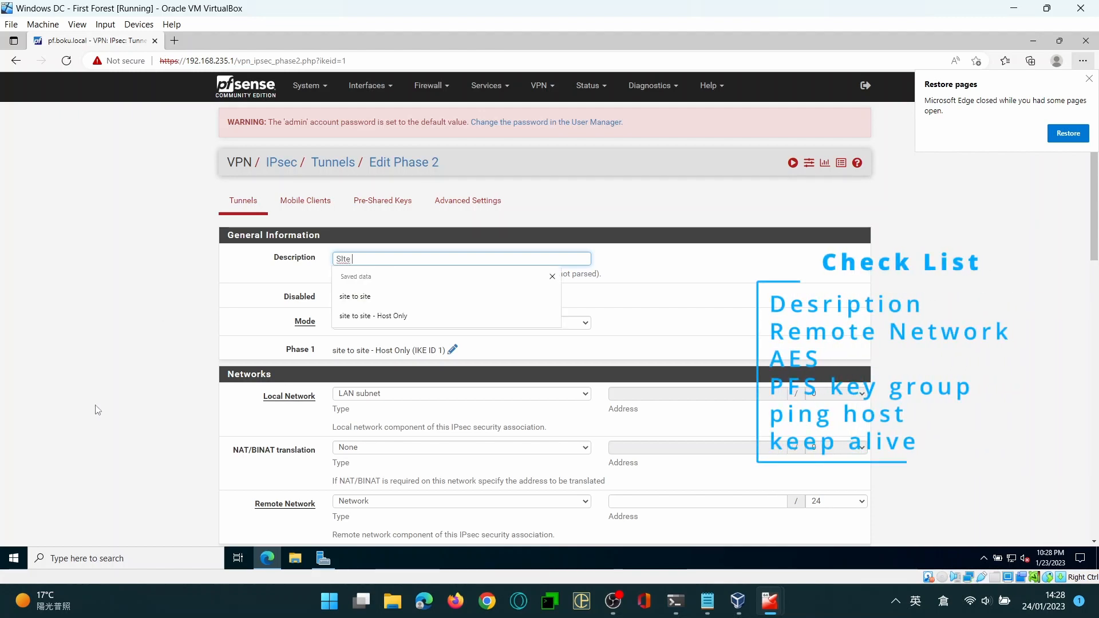
key(Down)
key(Down)
key(Return)
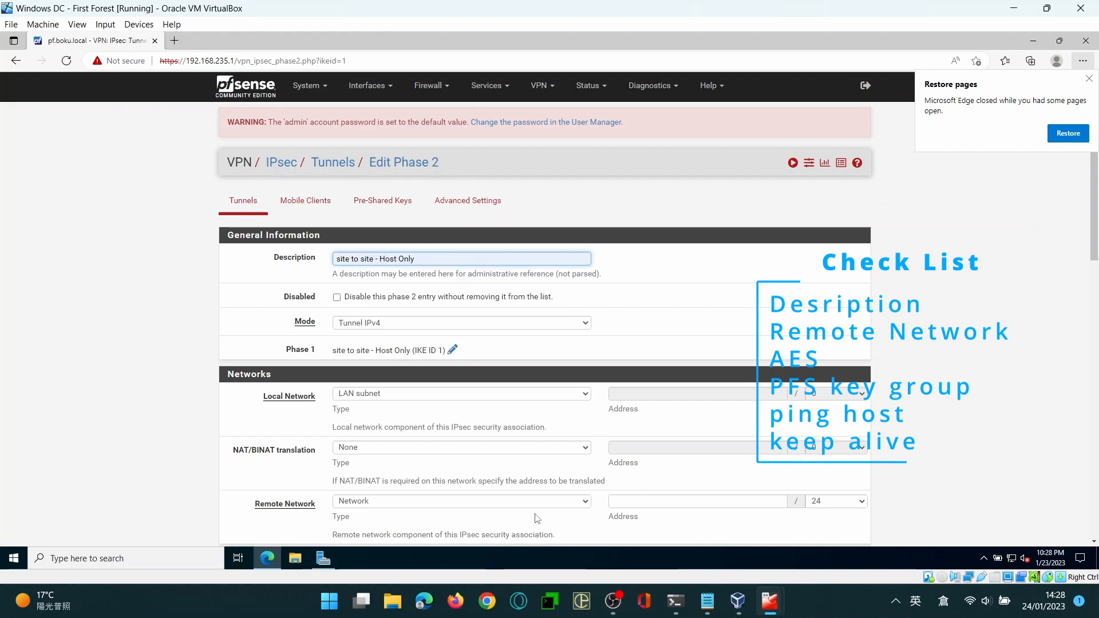
Set the phase 2 remote network address to 192.168.235.0 with a /24 mask
click(697, 501)
text(1)
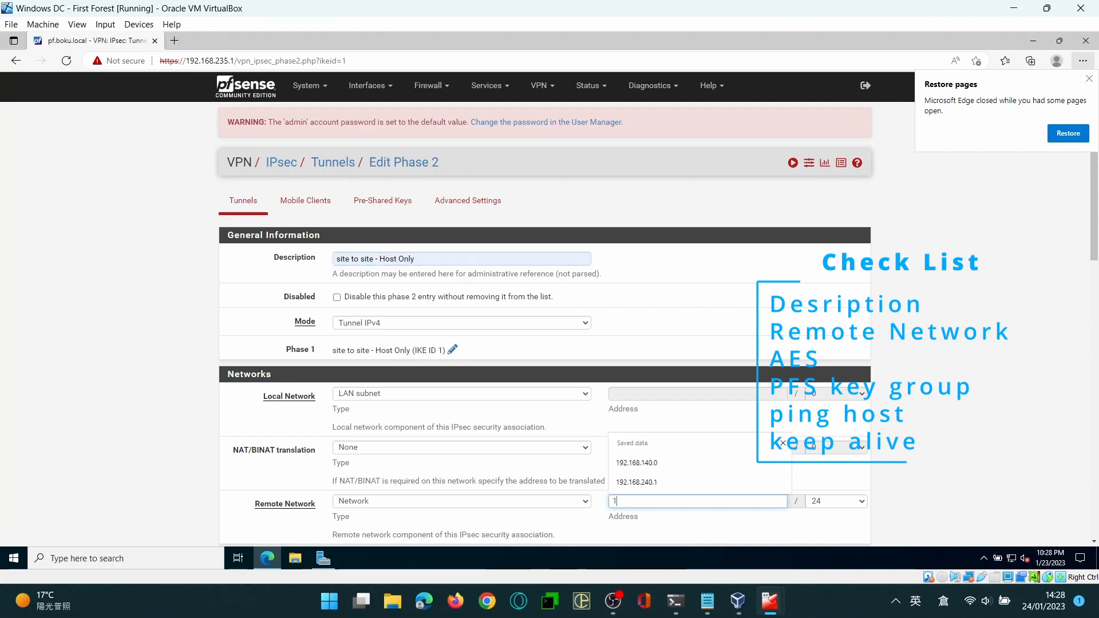
text(92.168.)
text(235.0)
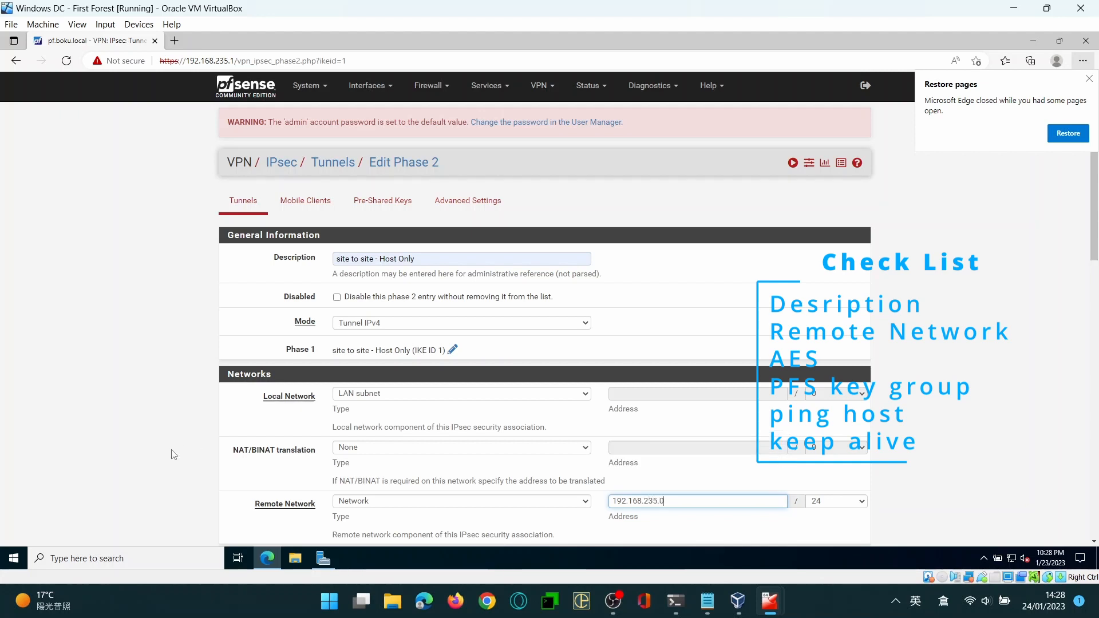
Set the phase 2 proposal's AES key length to 256 bits and its PFS key group to 15 (3072 bit)
scroll(172, 452, down, 8)
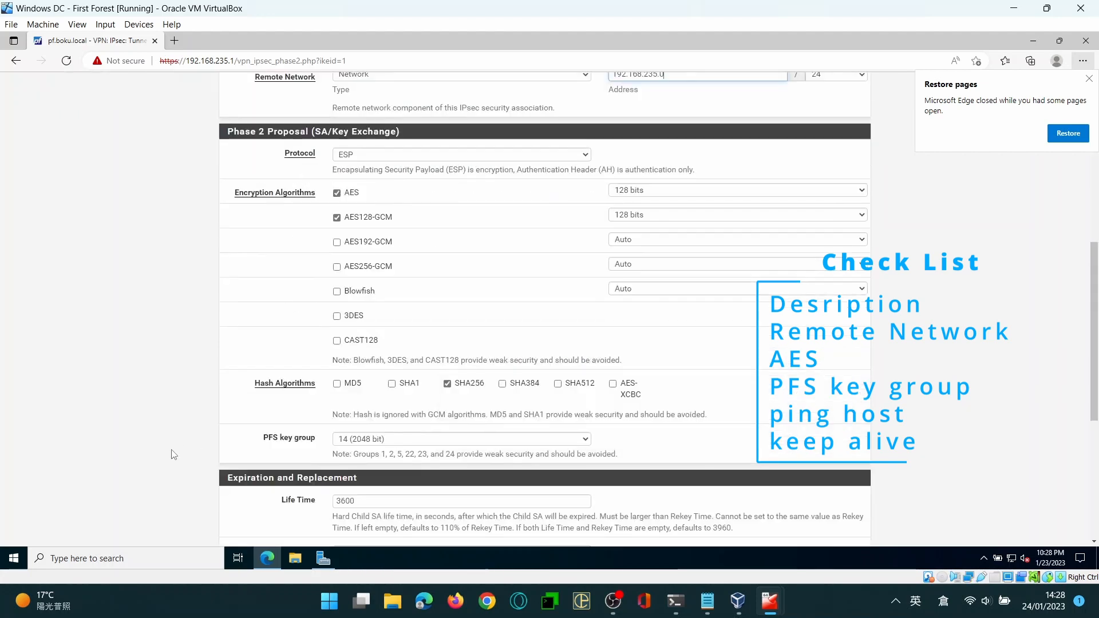
scroll(172, 449, down, 5)
scroll(171, 441, up, 5)
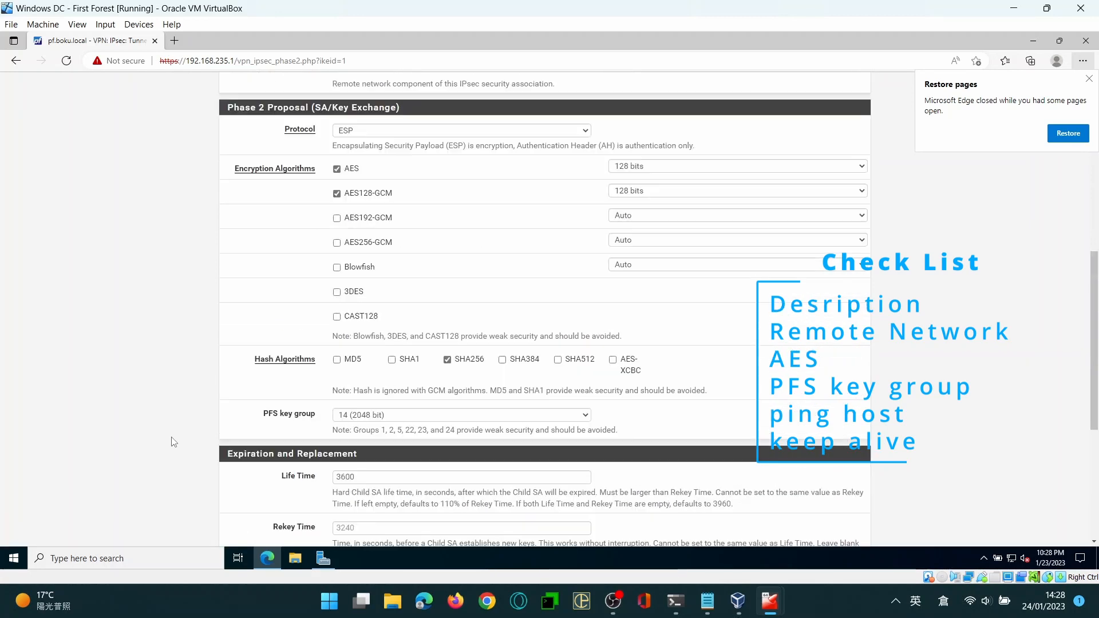
click(704, 166)
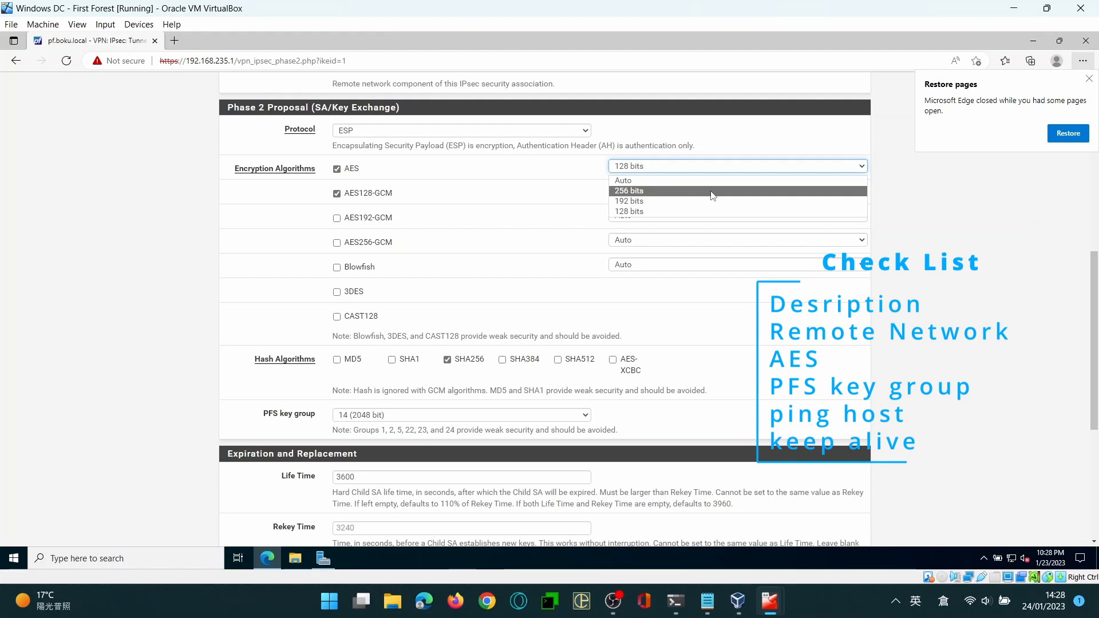
click(713, 196)
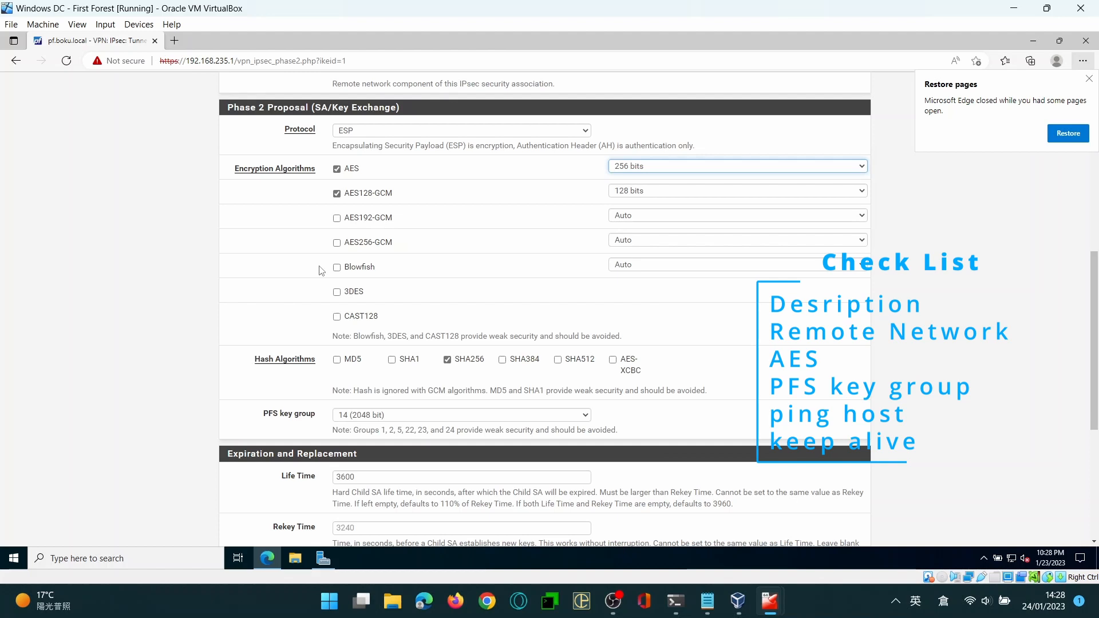
click(402, 417)
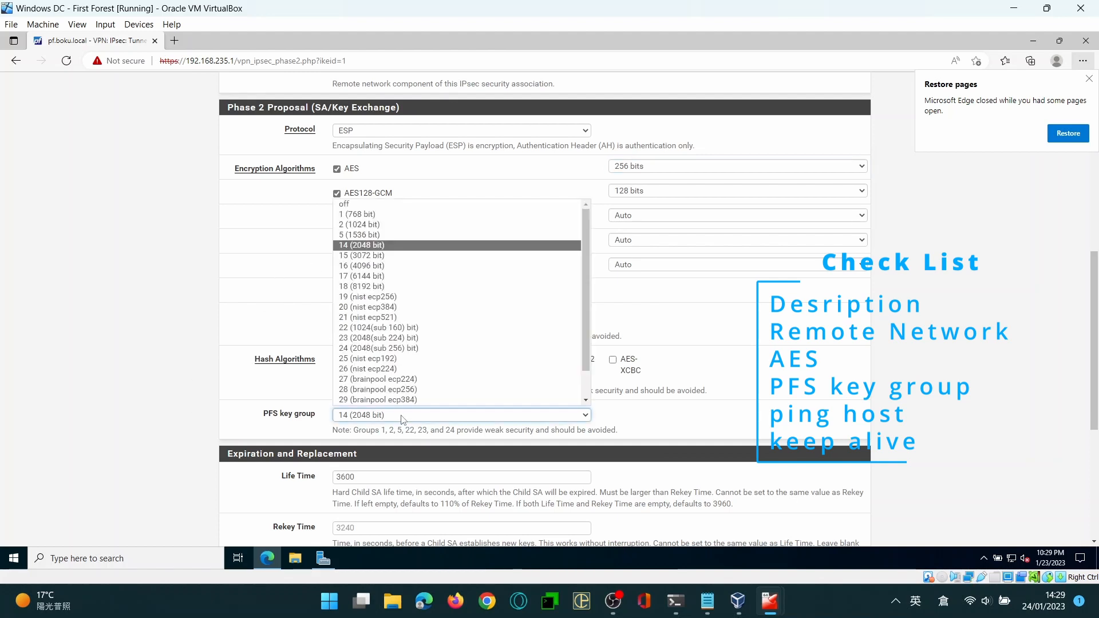
click(376, 258)
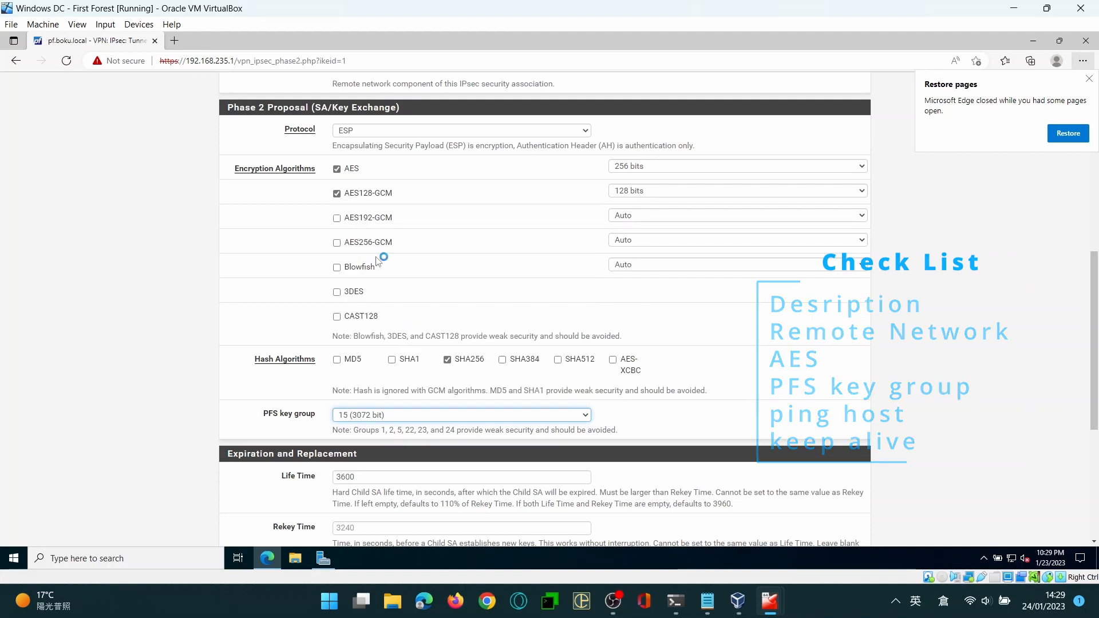
Set the automatic ping host to 192.168.140.1 with periodic keep alive enabled, then save the phase 2 entry and apply the IPsec changes
scroll(196, 429, down, 5)
click(412, 380)
text(192.168.140.1)
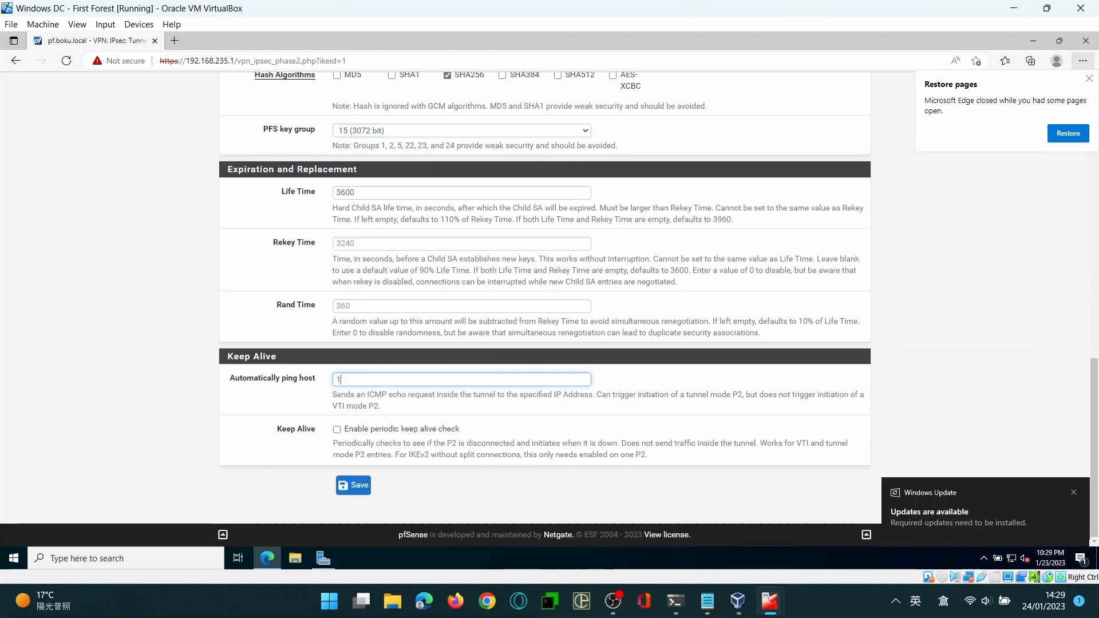
click(337, 429)
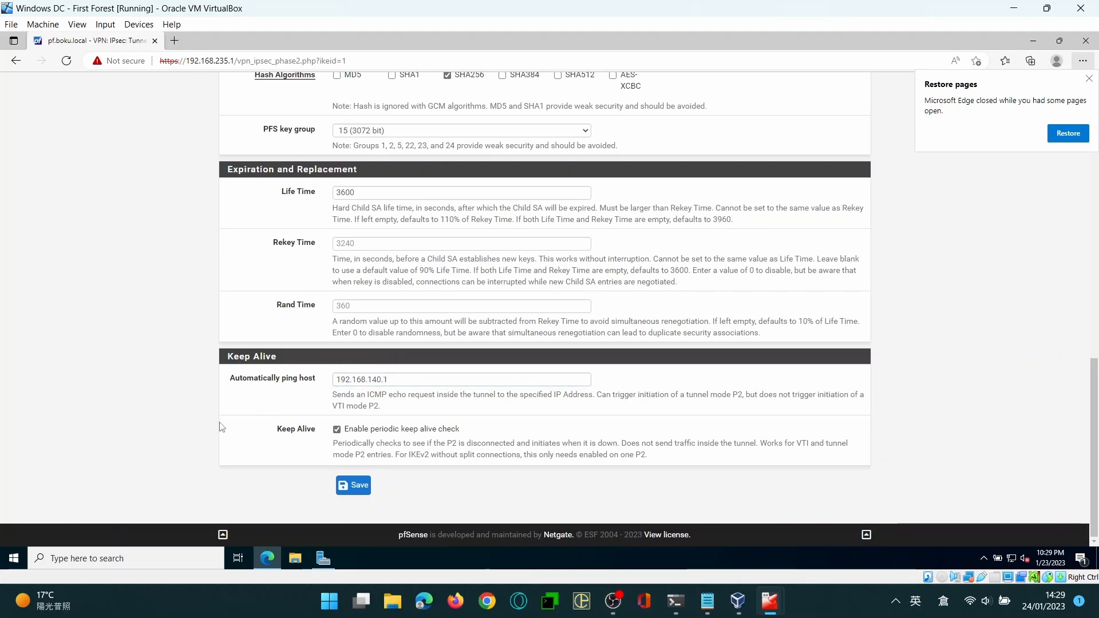
click(366, 488)
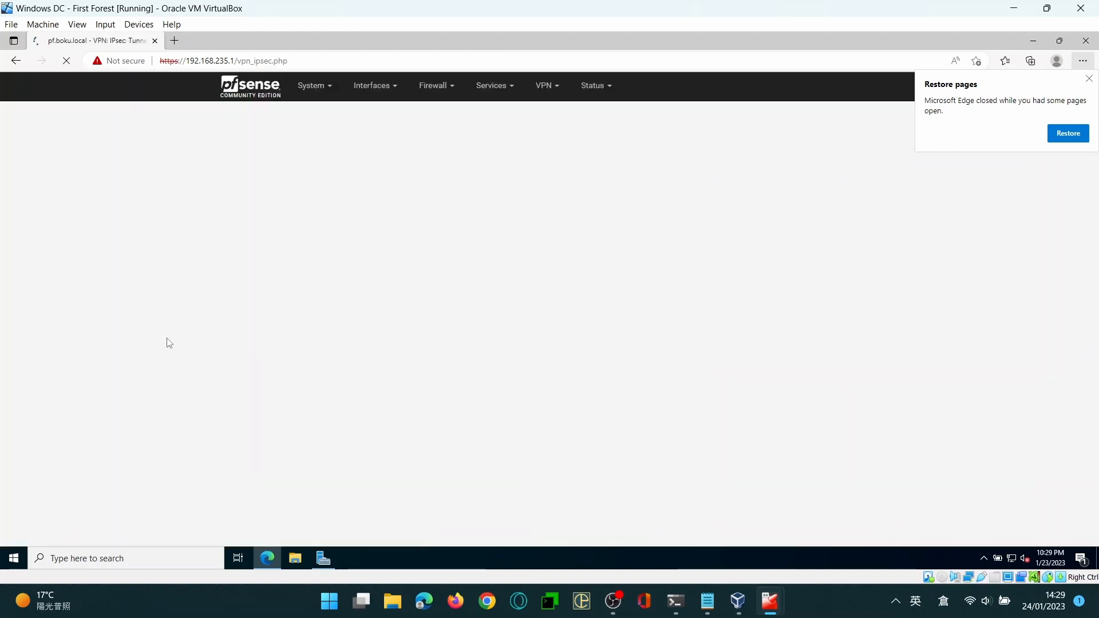
click(813, 248)
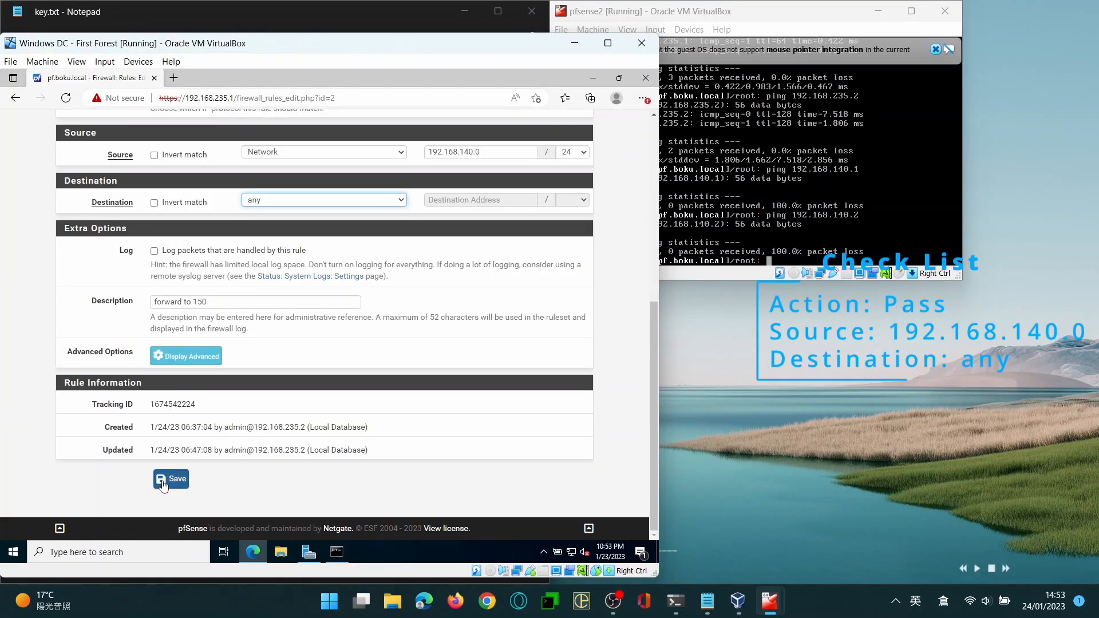
Save the IPsec firewall rule from source 192.168.140.0/24 to any destination and apply the firewall changes
click(163, 485)
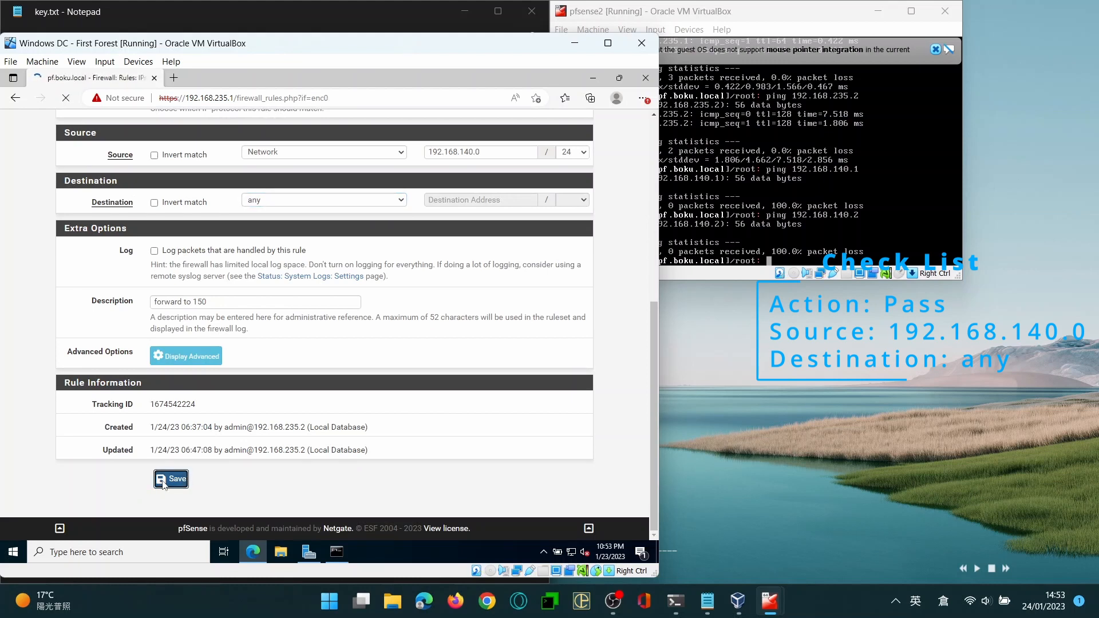
click(568, 246)
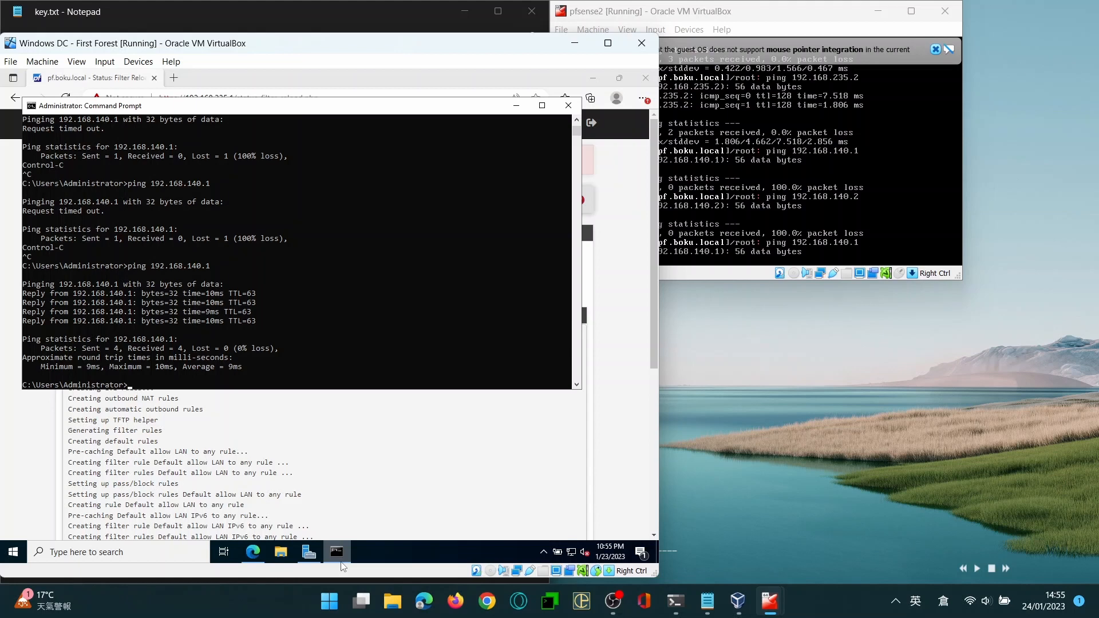
Reposition the Command Prompt window in the First Forest machine and ping 192.168.140.2 to test the tunnel
click(231, 285)
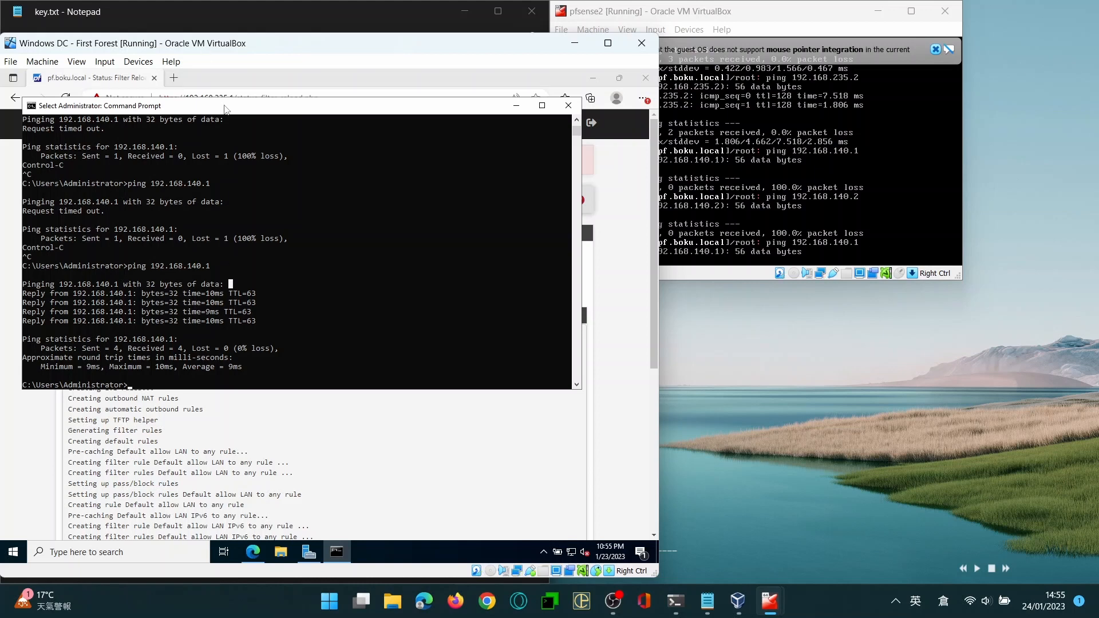
drag(225, 109, 303, 256)
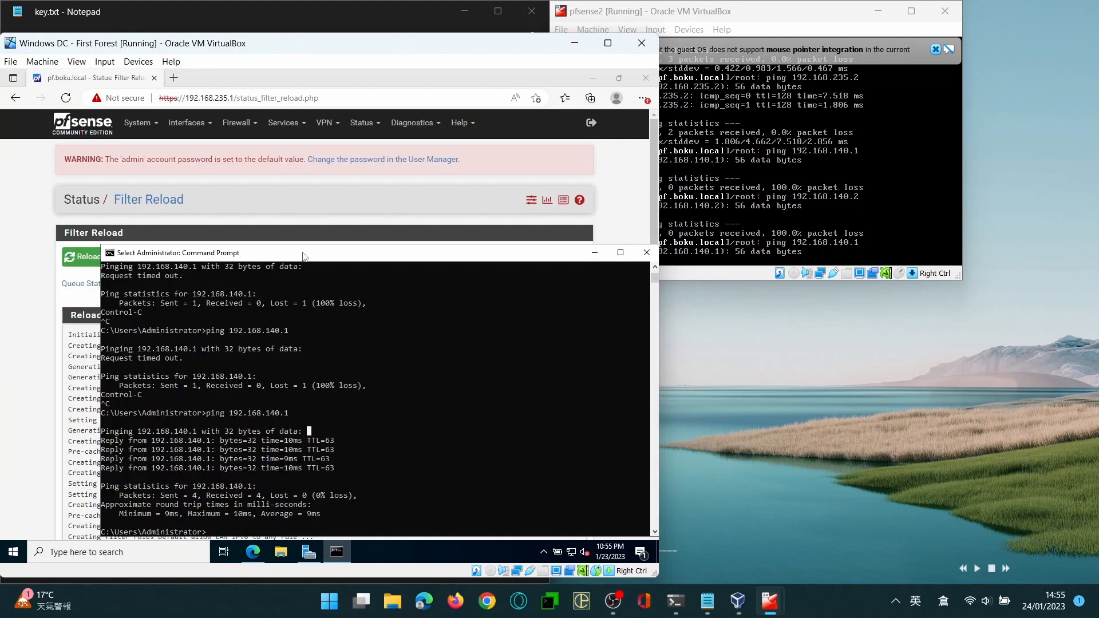
click(351, 406)
key(BackSpace)
text(2.168.140.1)
key(Return)
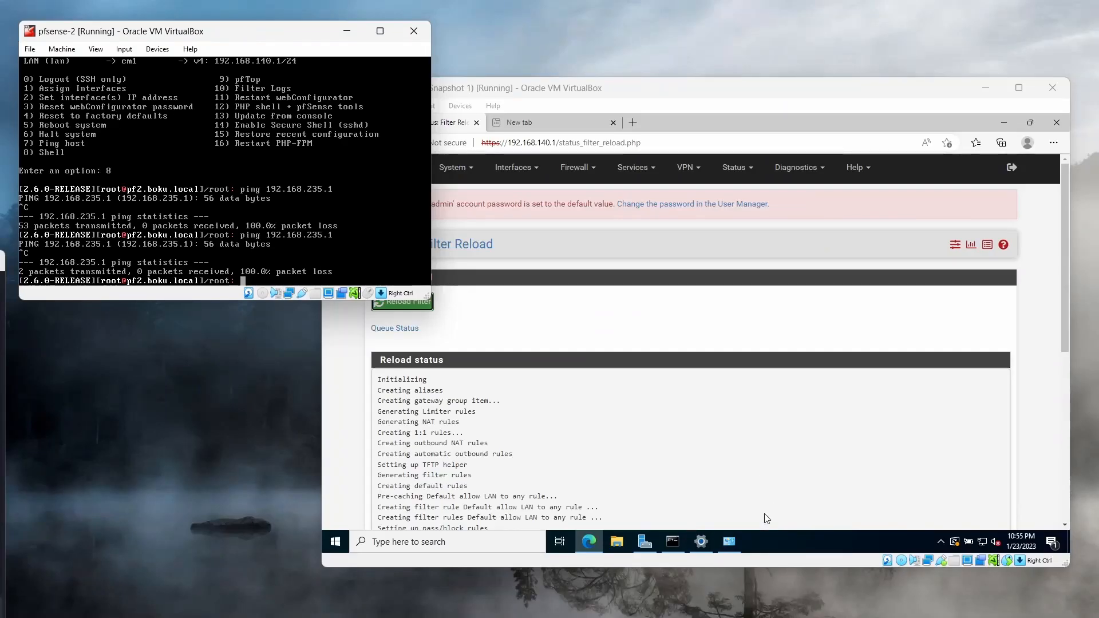
Ping 192.168.235.1 from the Command Prompt in the AD lab machine to test the tunnel in the opposite direction
click(672, 541)
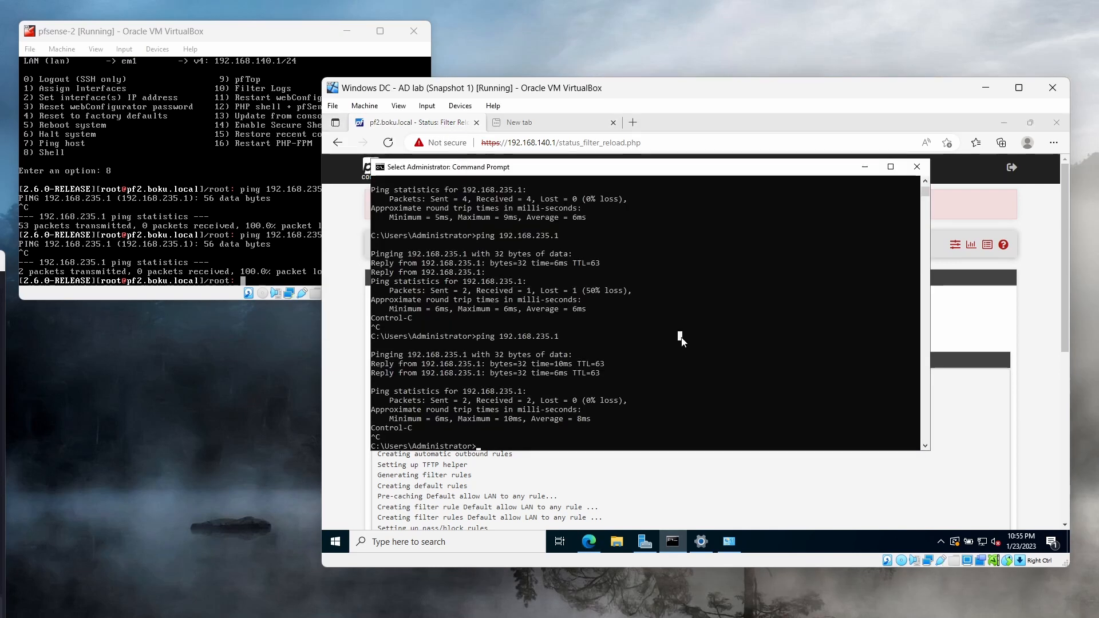
key(Return)
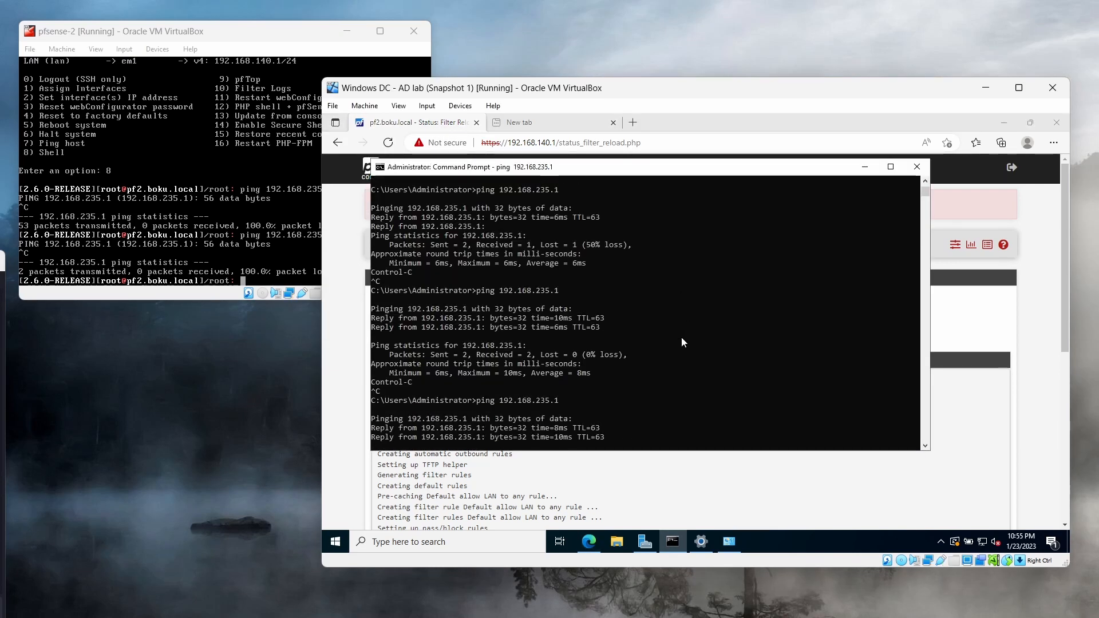